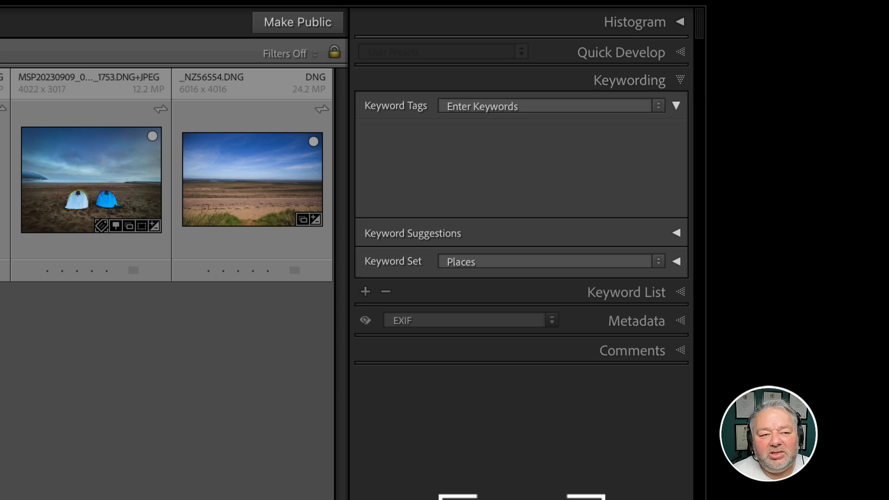
Select the first photo in the grid and show its keyword suggestions.
key("Right")
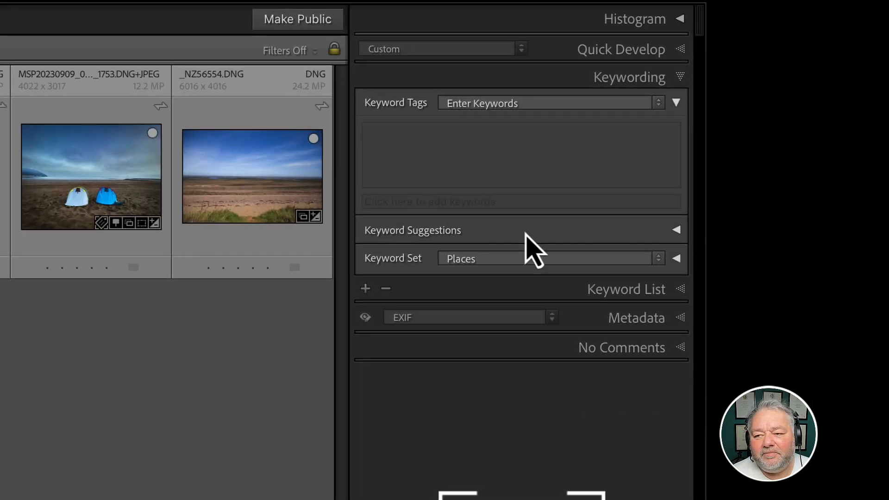
left_click(680, 234)
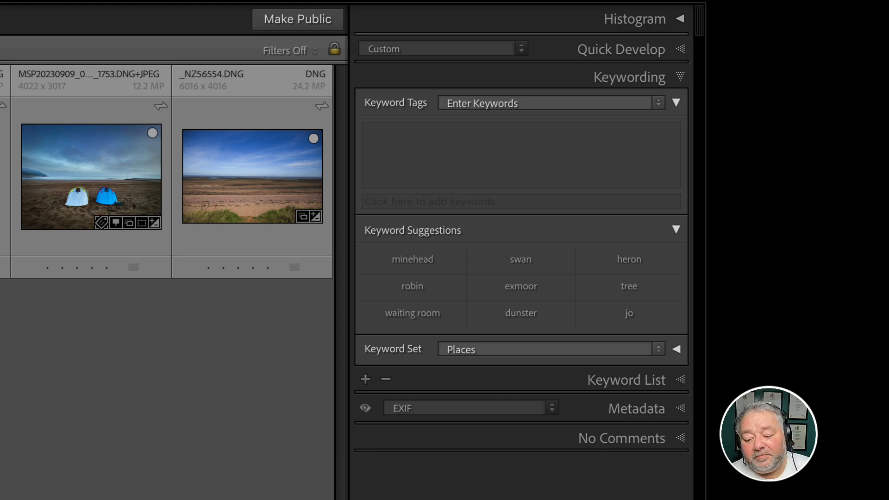
Enlarge the grid thumbnails so that four photos fit in each row.
key("equal")
key("equal")
key("equal")
key("equal")
key("equal")
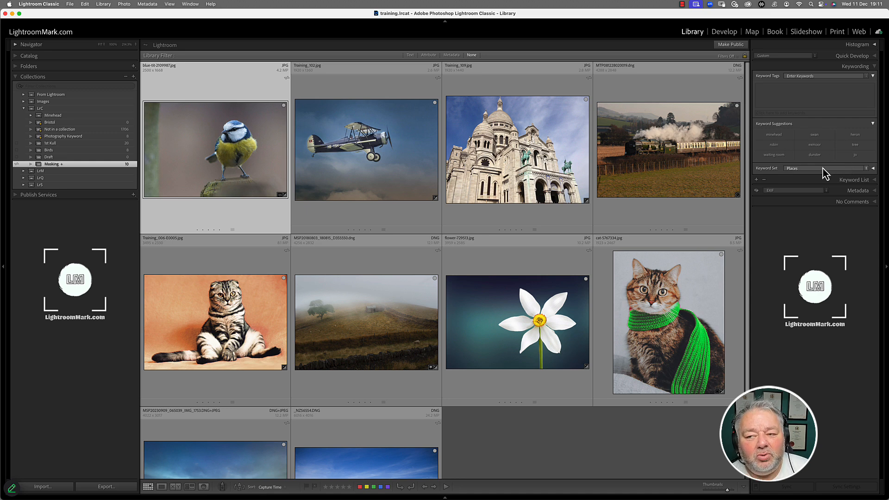
Hide the keyword suggestions and show the keywords of the Places keyword set.
left_click(873, 124)
left_click(874, 134)
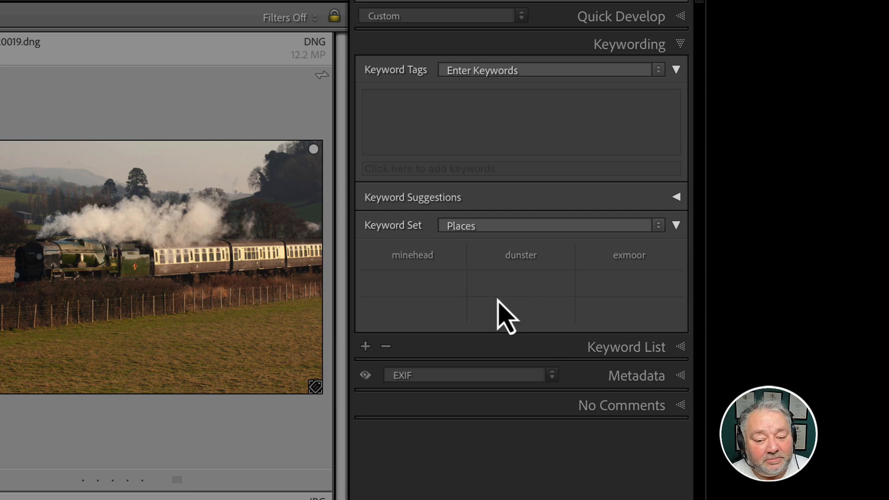
Look at the Portrait Photography preset's keywords in the keyword set editor and leave it without saving.
left_click(503, 230)
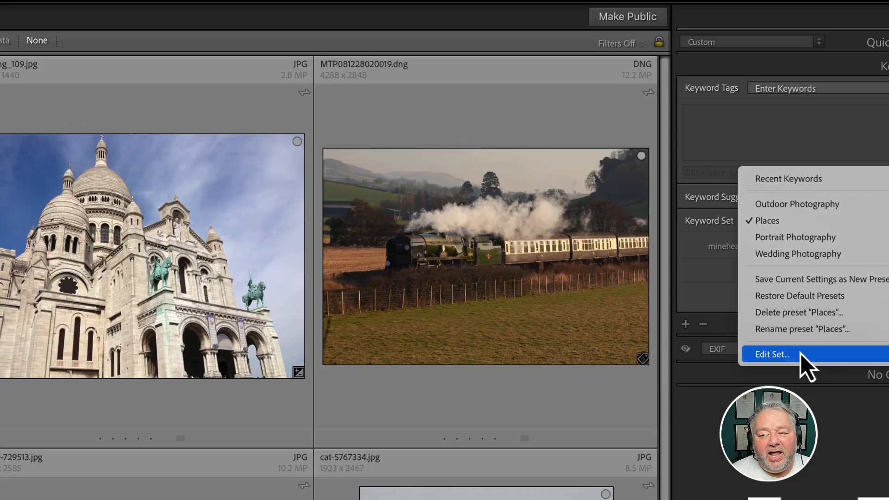
left_click(510, 381)
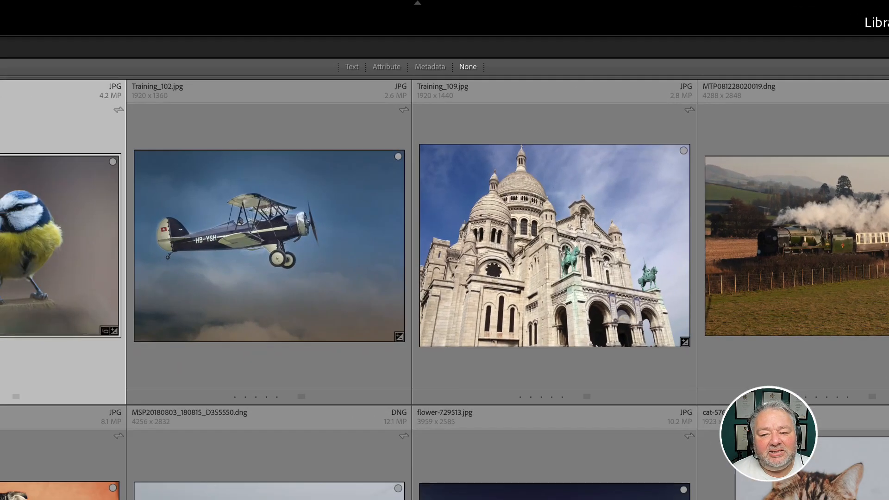
left_click(357, 201)
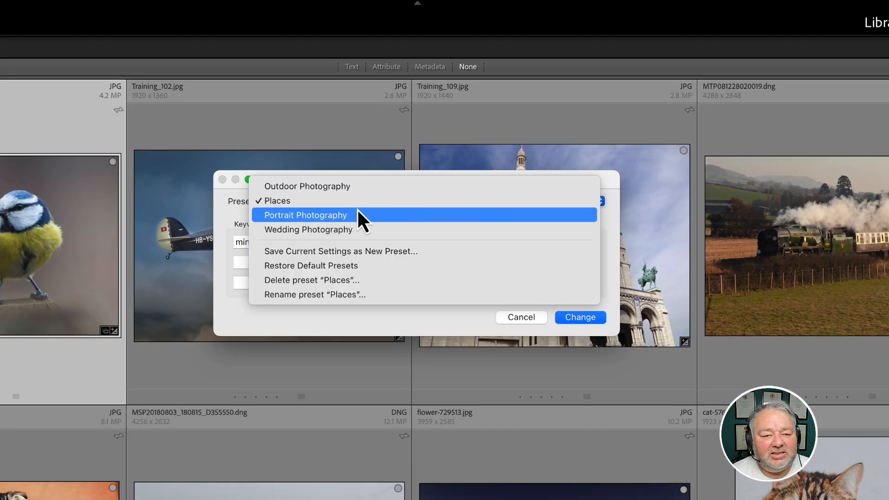
left_click(359, 212)
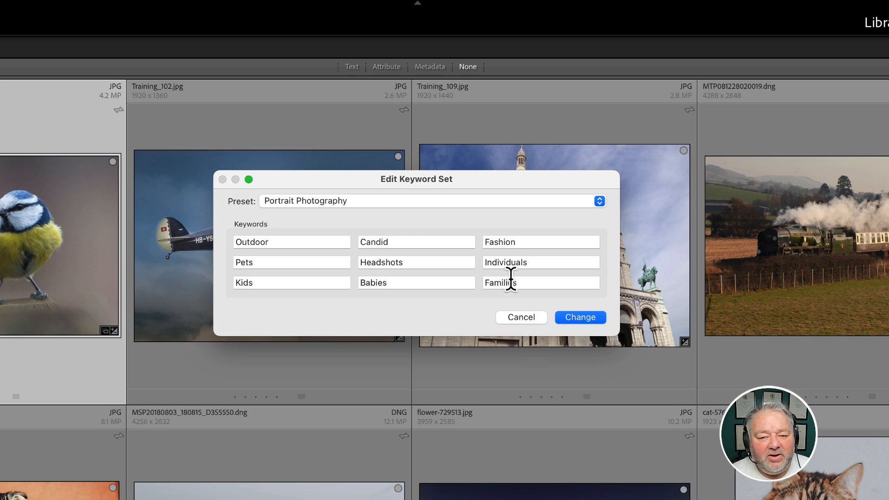
left_click(520, 318)
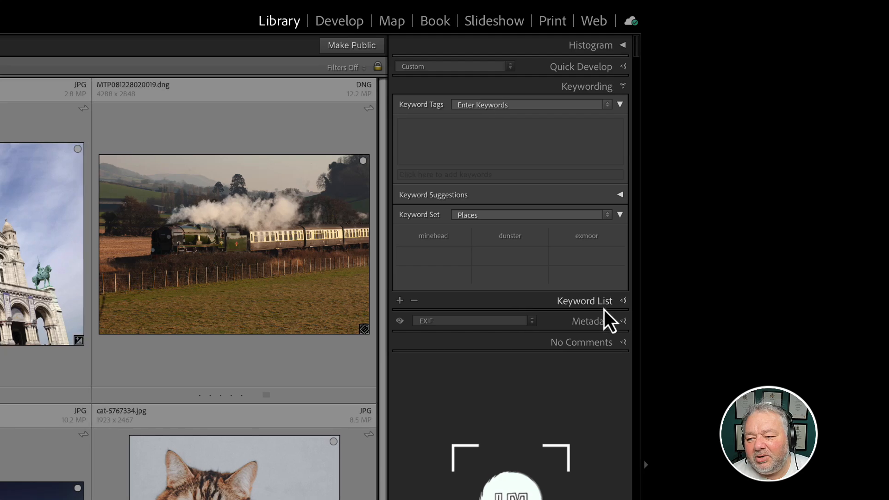
Search the keyword list for "ind" and clear the search.
left_click(604, 305)
left_click(512, 127)
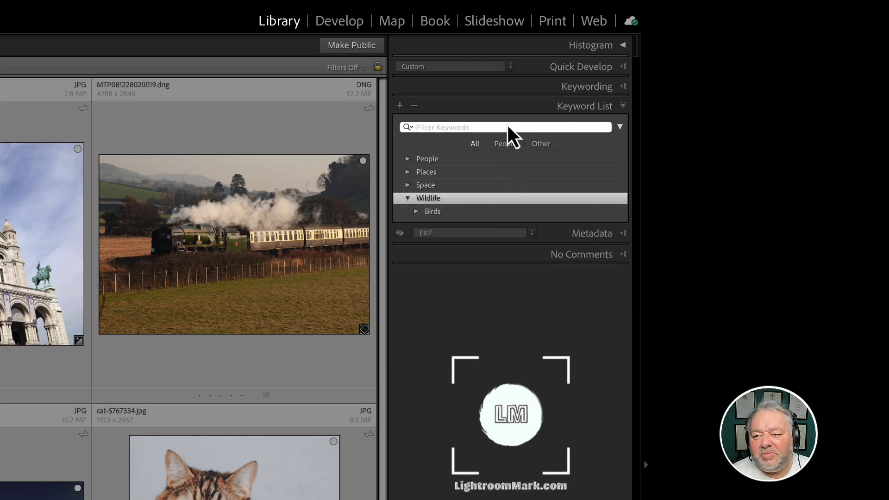
type("ind")
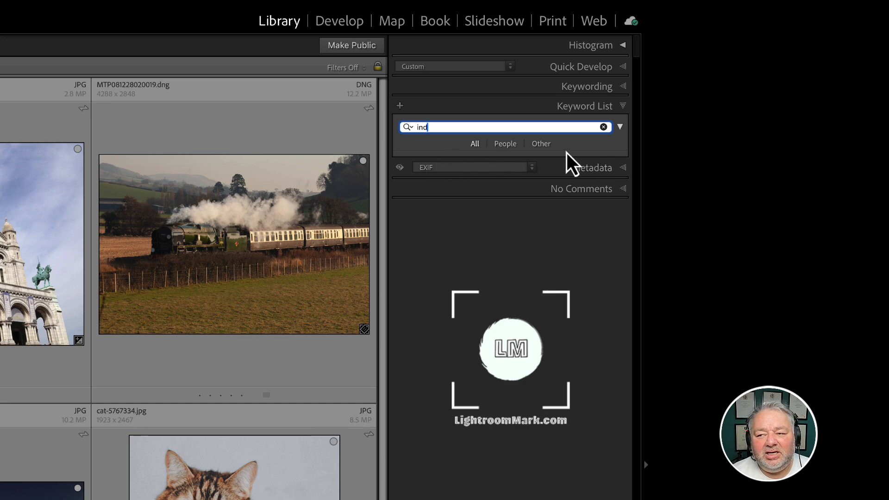
left_click(604, 127)
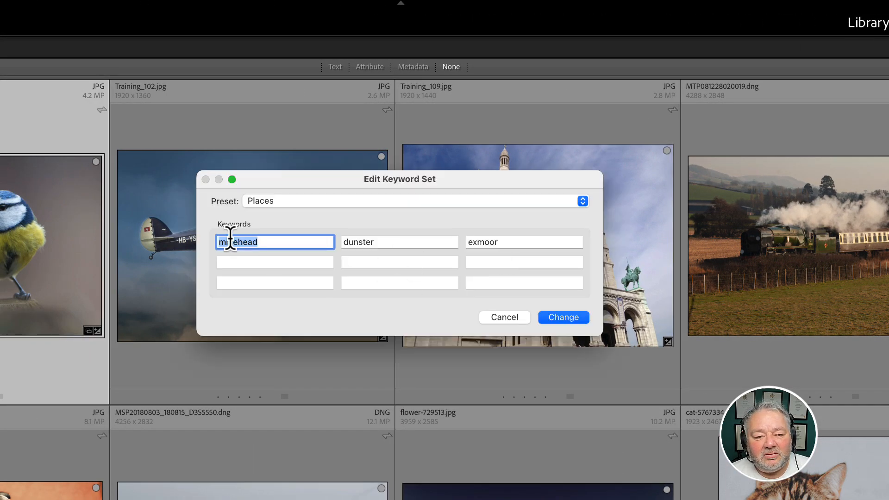
Load the Portrait Photography preset in the keyword set editor.
left_click(310, 202)
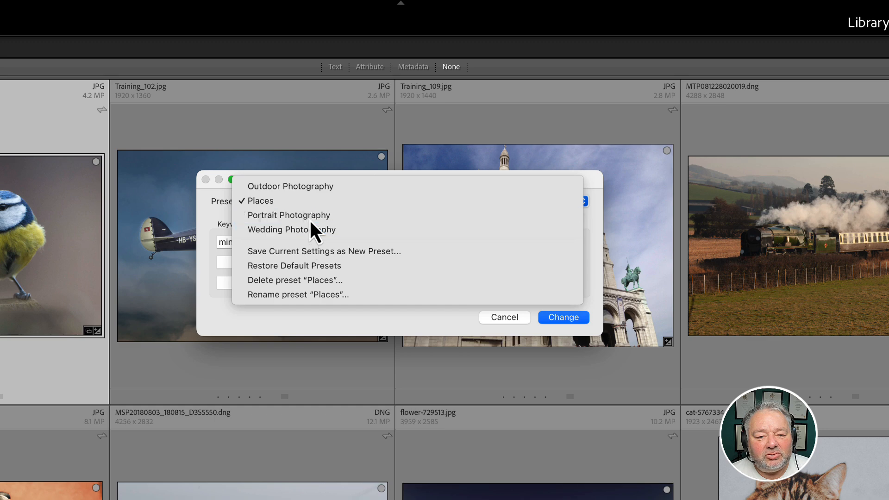
left_click(309, 219)
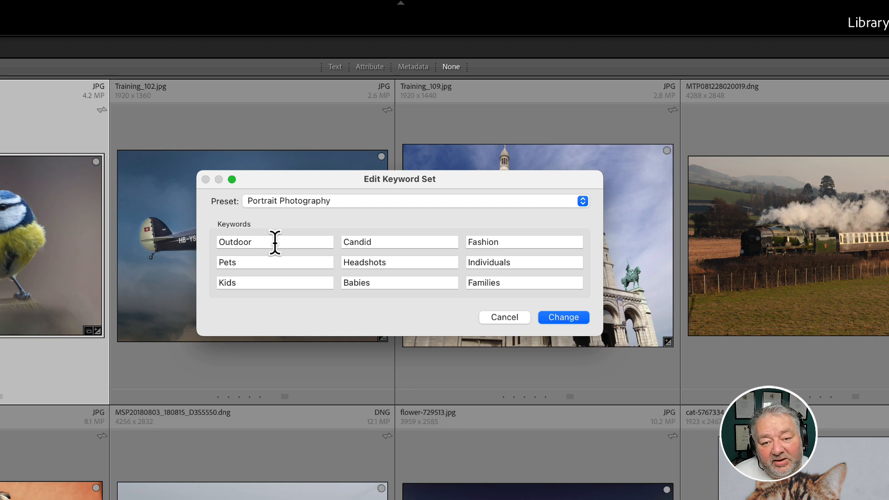
left_click(291, 202)
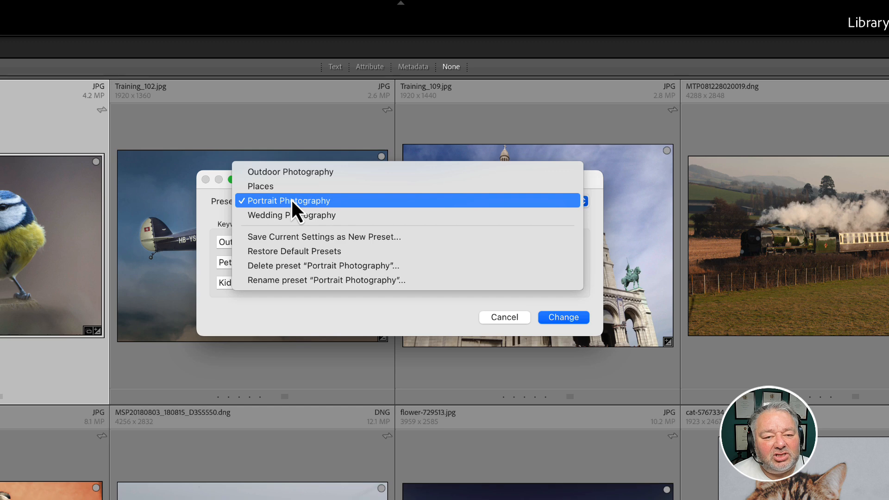
left_click(291, 201)
Replace the keyword Outdoor in the Portrait Photography set with "birds".
double_click(276, 242)
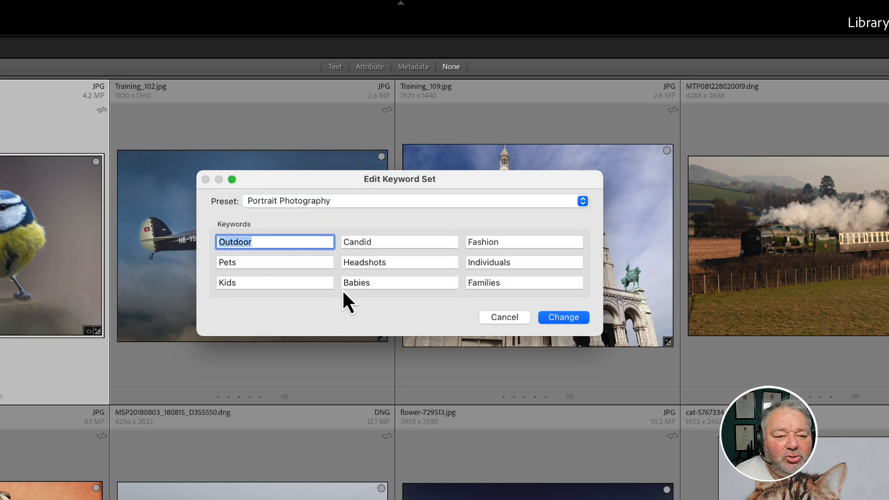
type("birds")
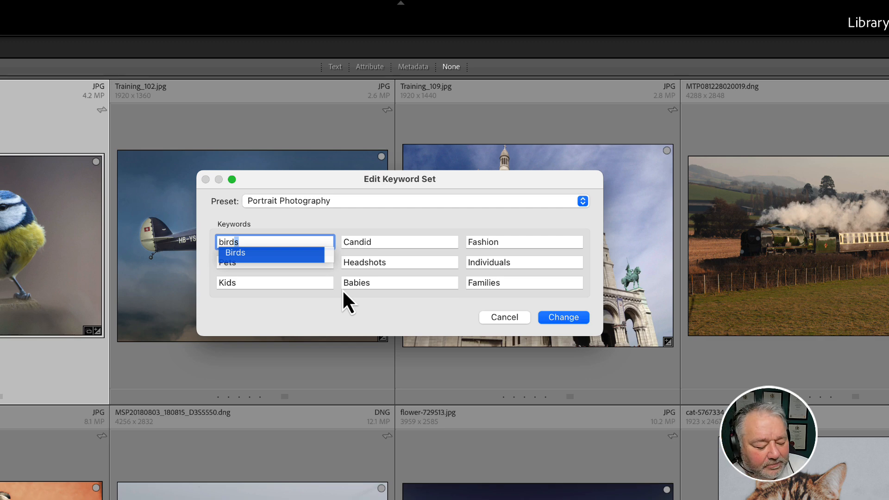
type("s")
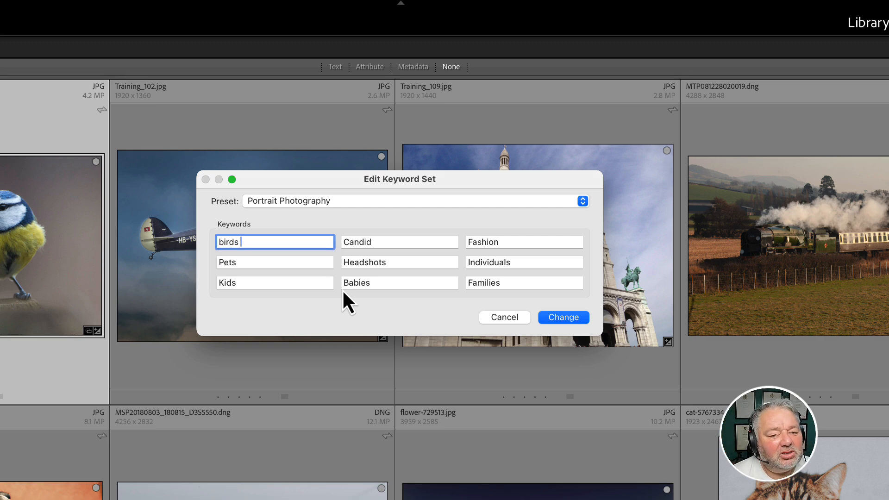
key("Tab")
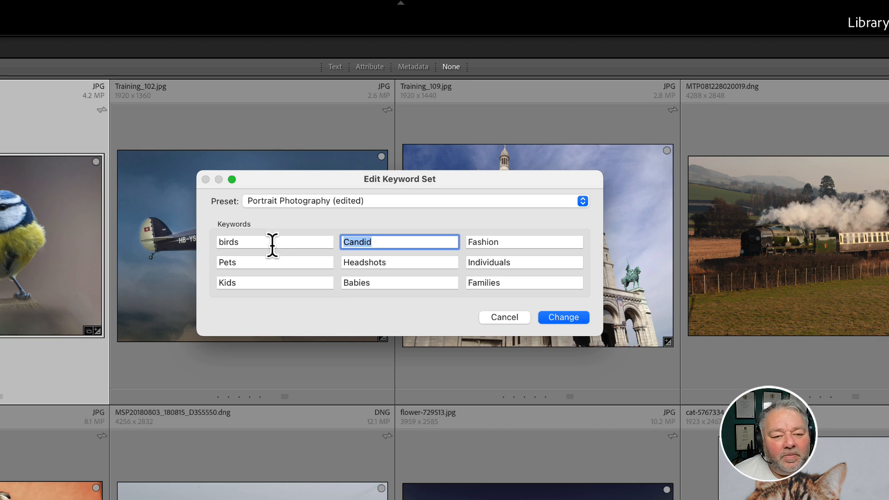
left_click(252, 238)
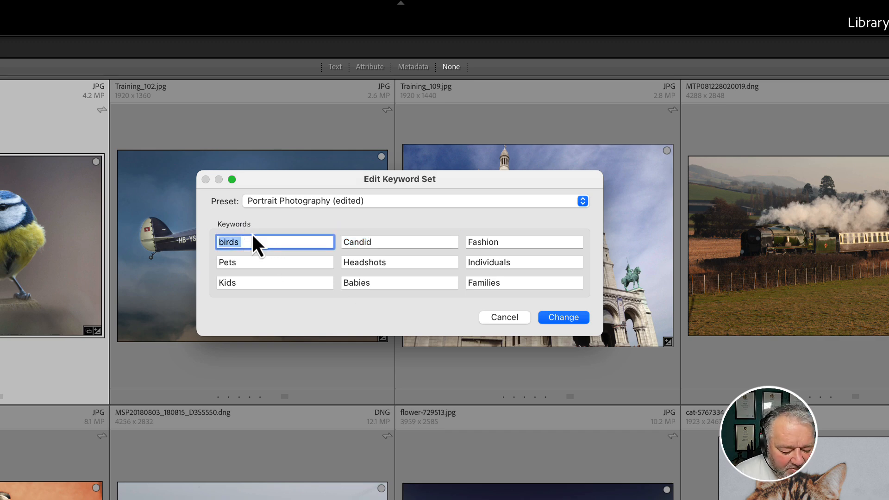
type("bird")
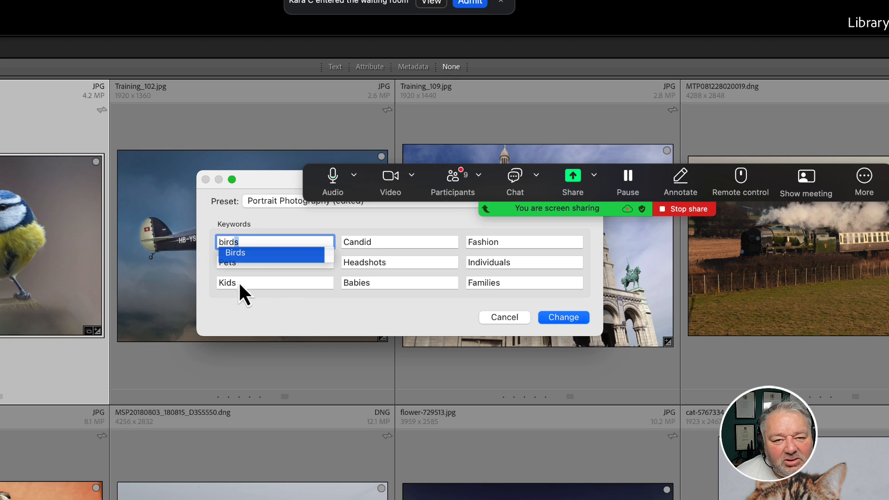
key("Return")
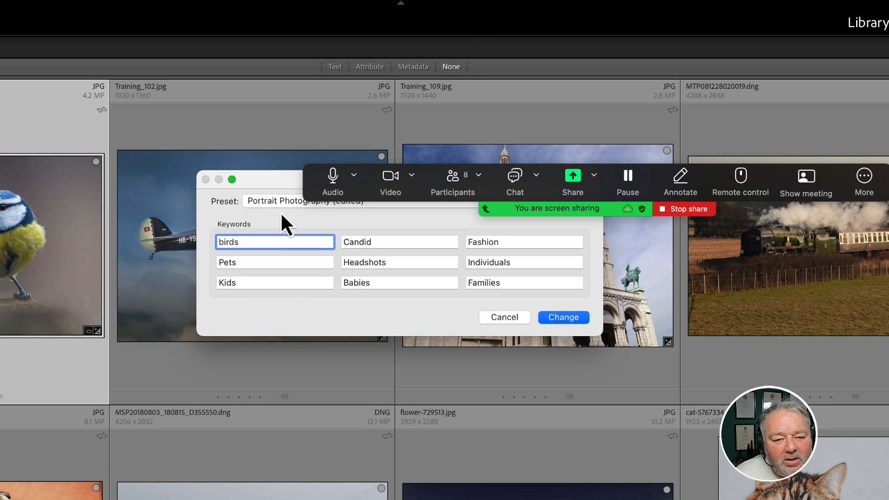
Hide the floating meeting controls that cover the keyword set editor.
left_click(865, 180)
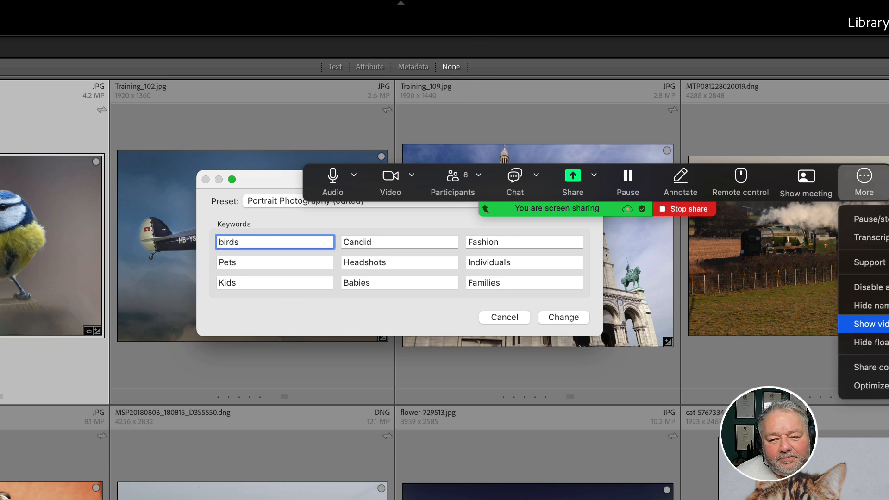
left_click(864, 342)
Re-enter the first keyword of the set as "Birds".
left_click(256, 240)
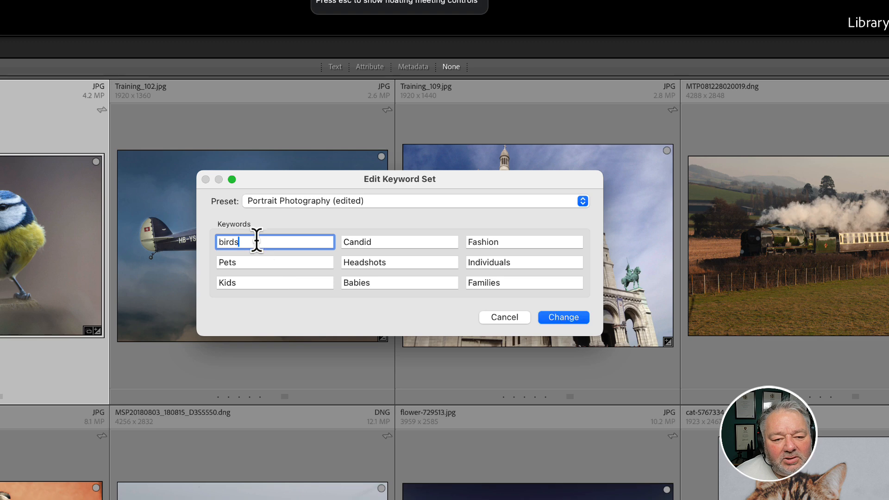
double_click(256, 241)
type("bi")
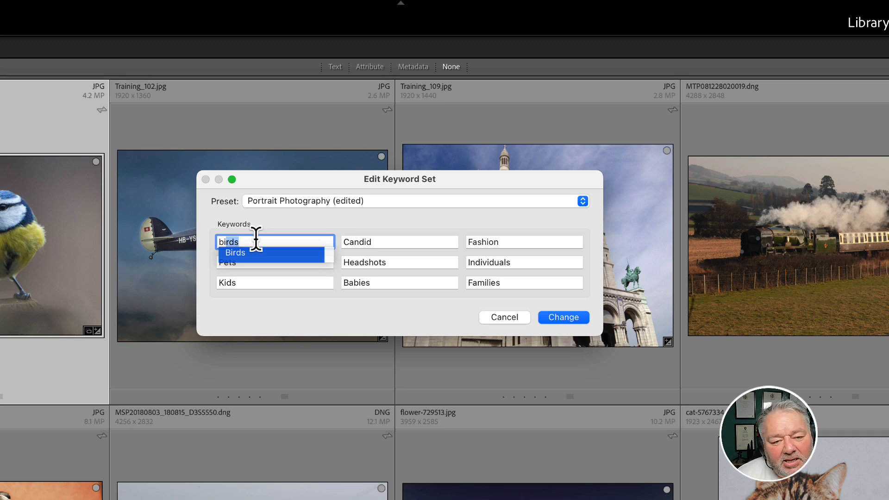
key("Escape")
key("Right")
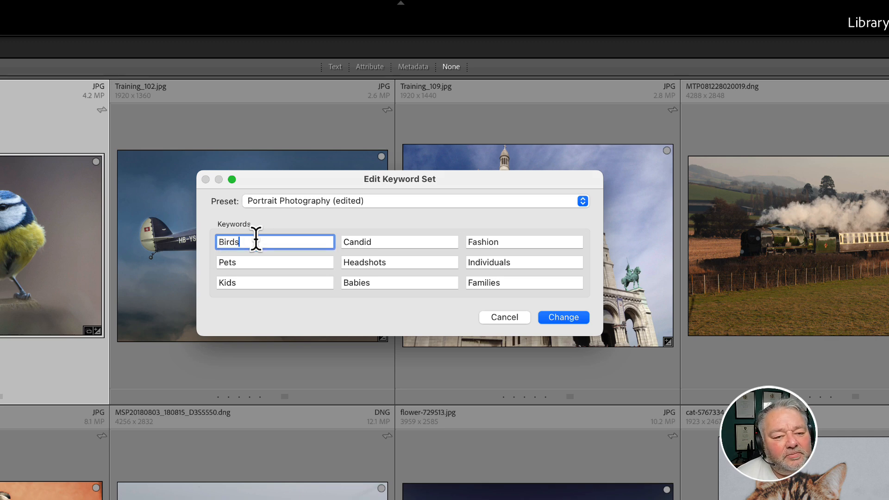
key("BackSpace")
key("Left")
key("Left")
key("Left")
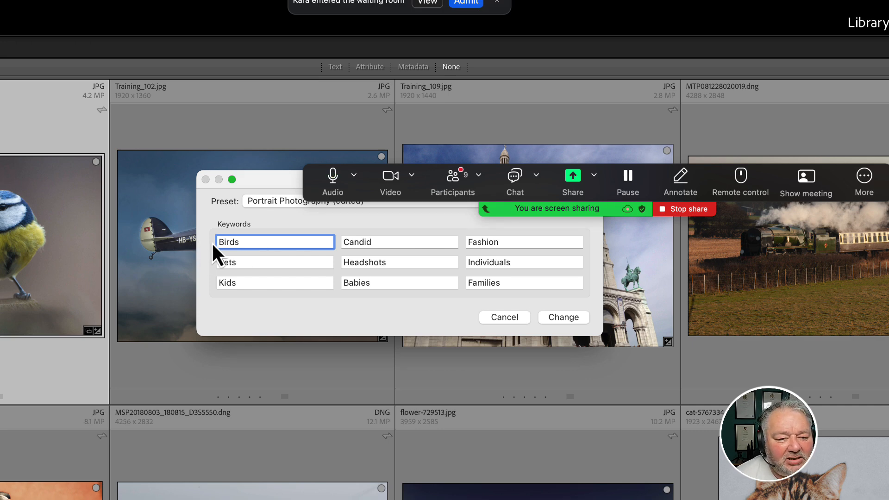
Change the initial letter of the first keyword to lowercase so it reads "birds".
left_click(227, 245)
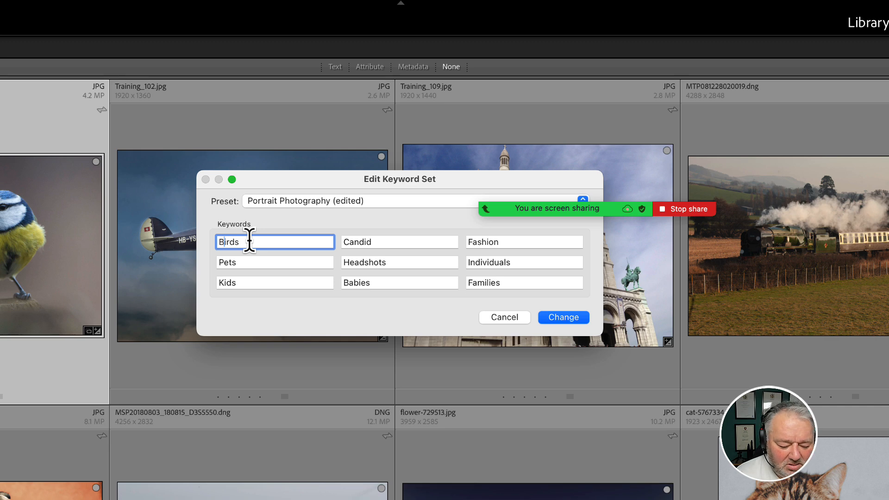
key("BackSpace")
type("b")
key("Right")
key("Right")
key("Right")
key("Right")
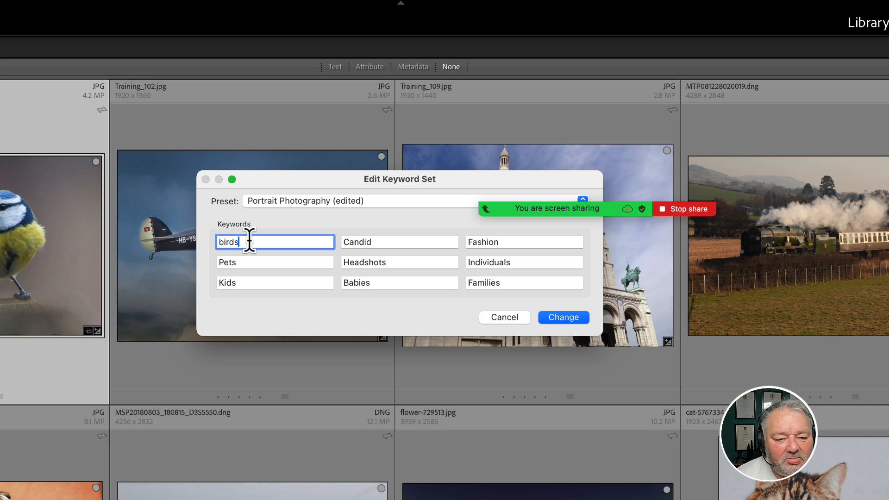
key("Tab")
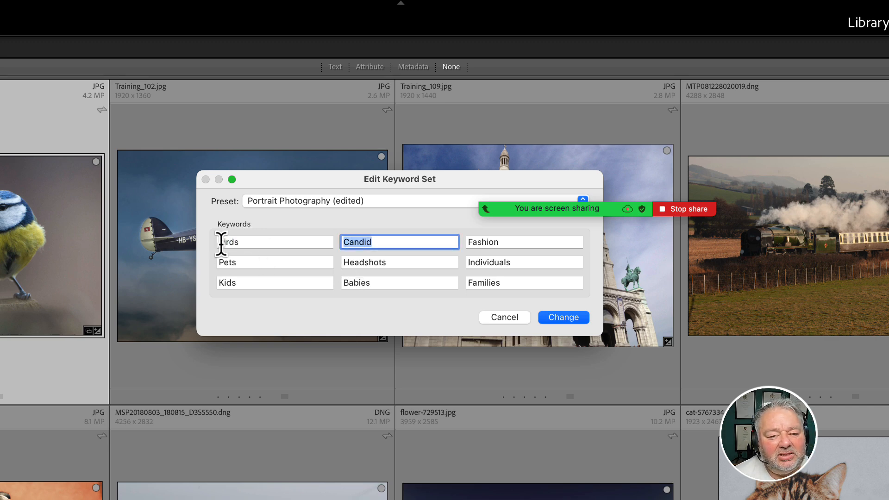
double_click(238, 242)
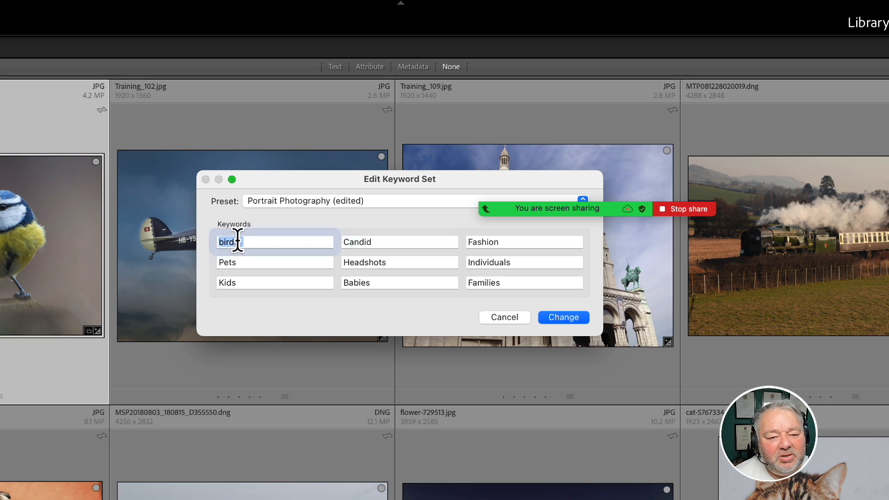
Replace the keyword Candid with "blue" and the keyword Fashion with "blue tit".
left_click(398, 242)
type("blu")
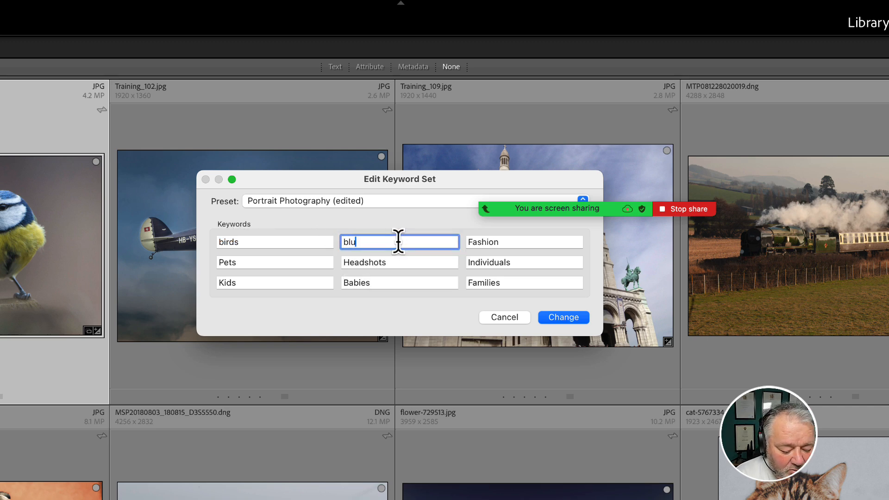
type("e")
key("Tab")
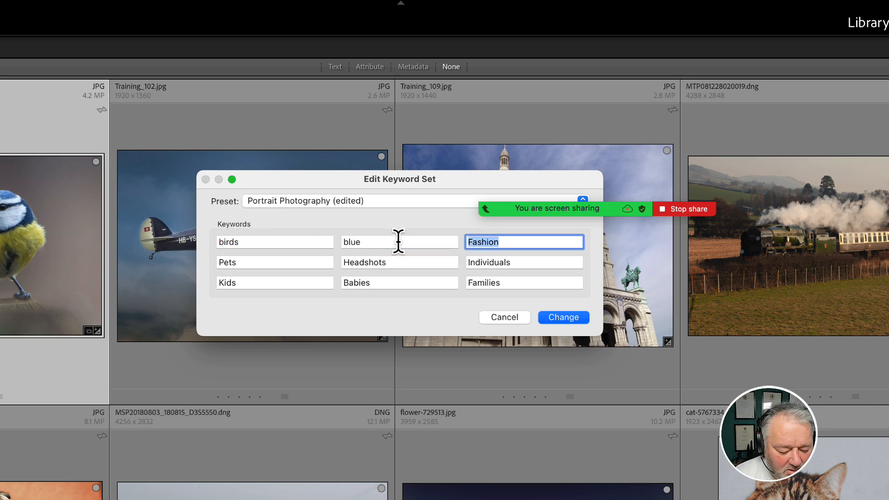
type("blue ti")
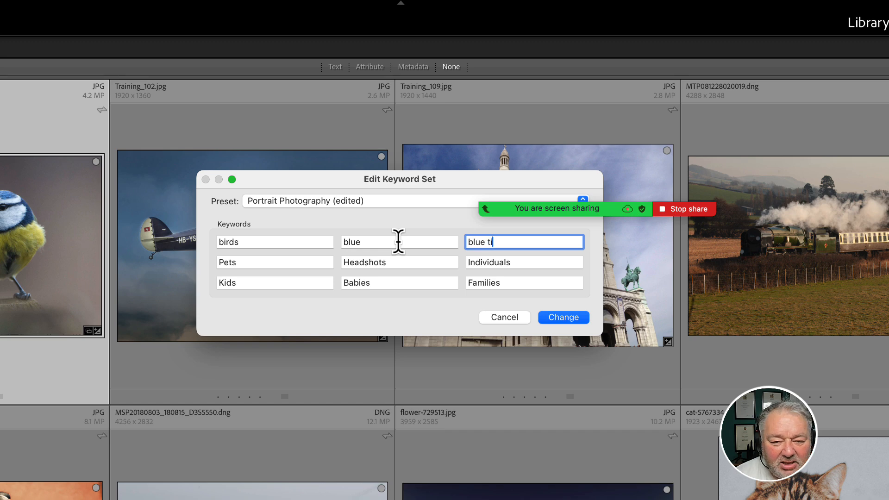
type("t")
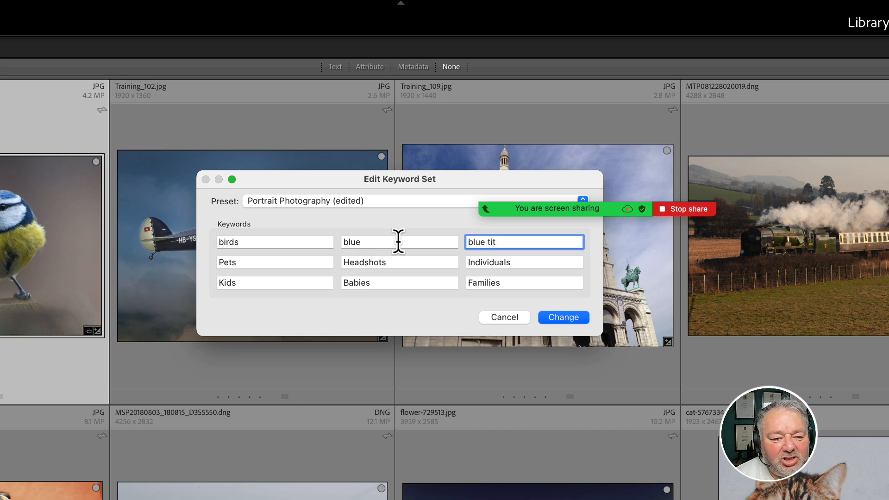
Replace the keyword Pets with "yellow brest" and the keyword Headshots with "small bird".
key("Tab")
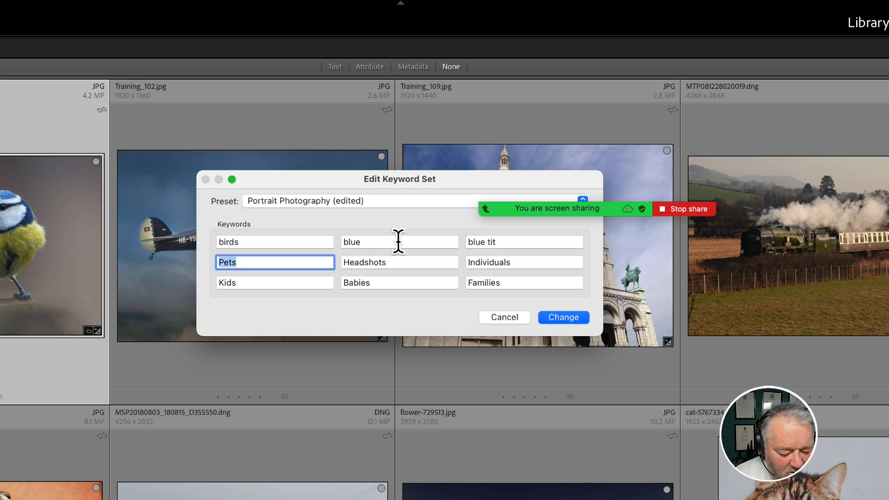
type("yellow ")
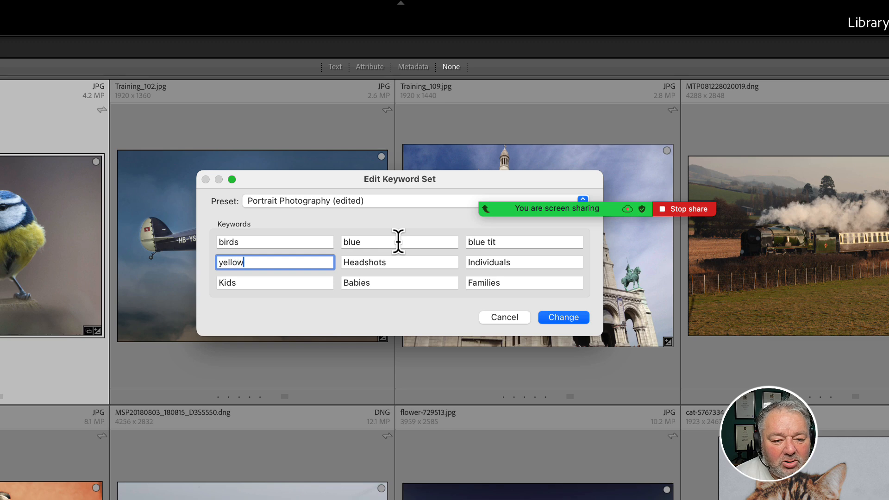
type("bres")
type("t")
key("Tab")
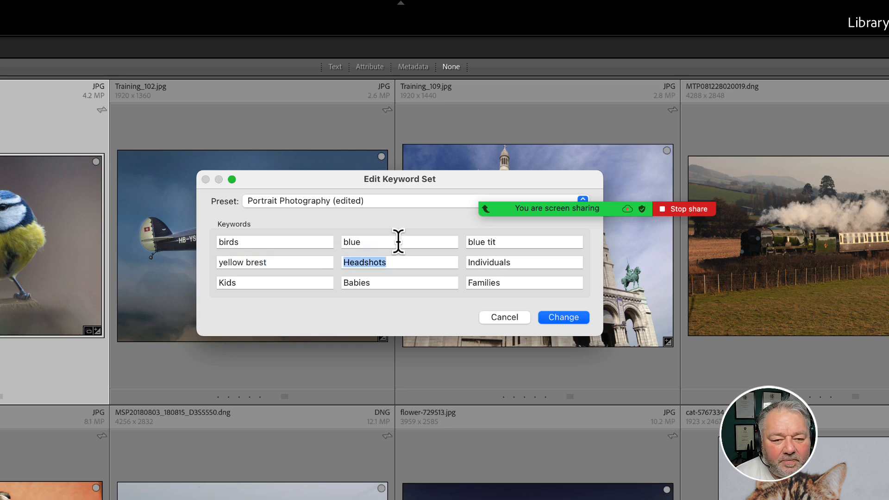
key("Left")
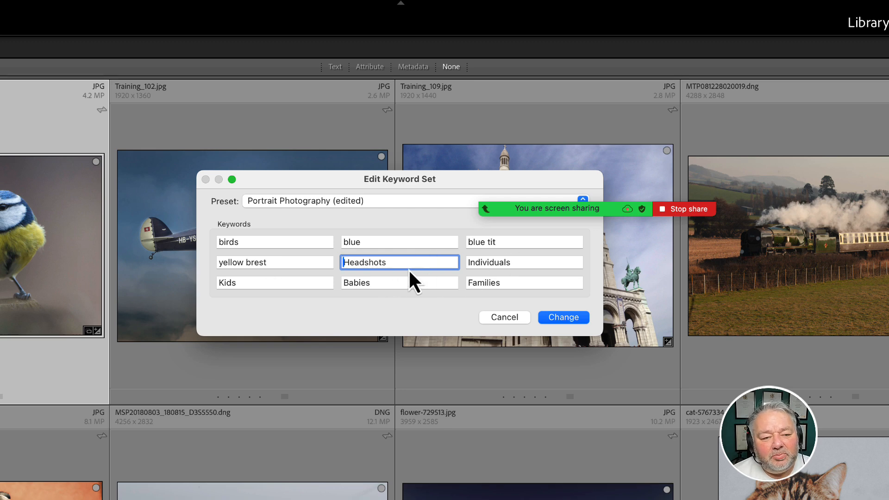
key("super+a")
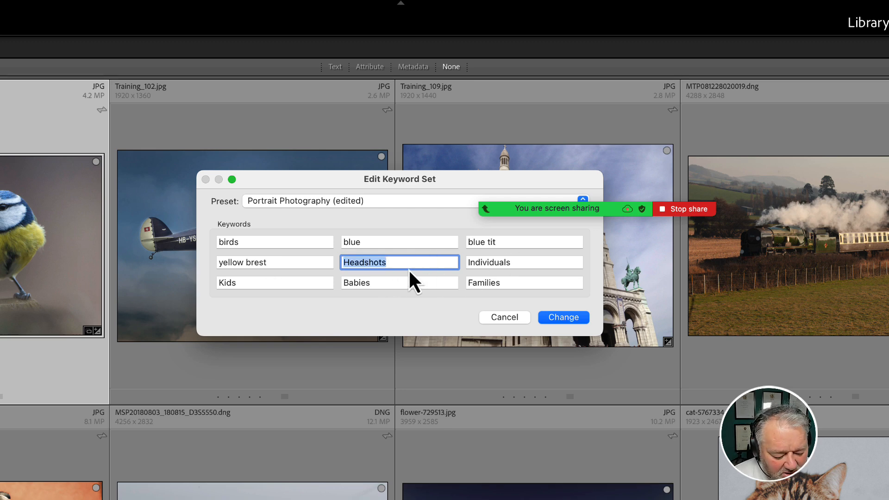
type("small bird")
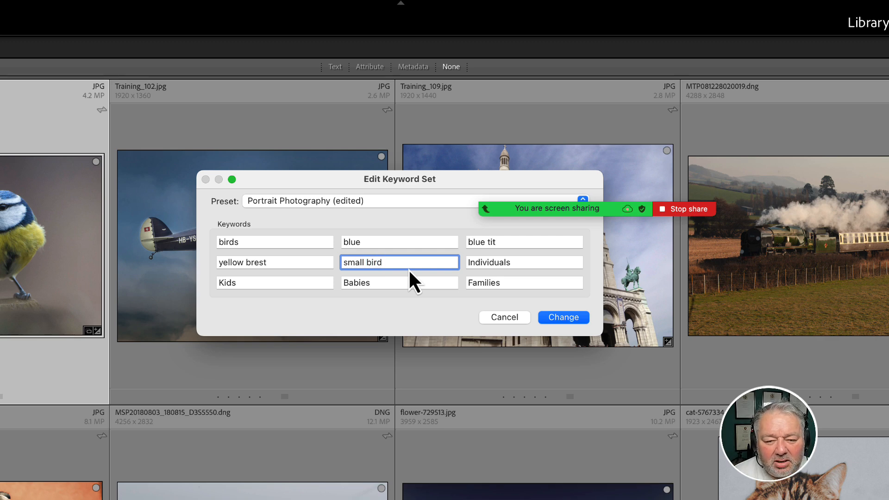
Clear the remaining keywords Individuals, Kids, Babies and Families from the keyword set.
key("Tab")
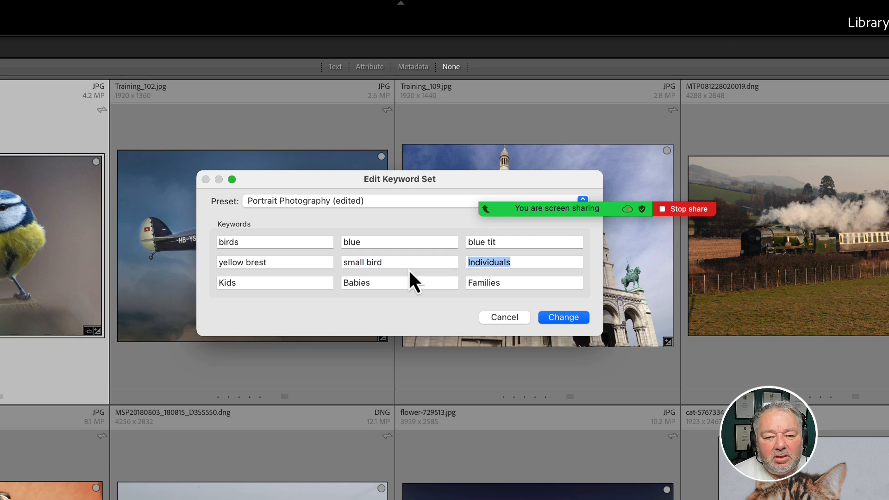
key("BackSpace")
key("Tab")
key("BackSpace")
key("Tab")
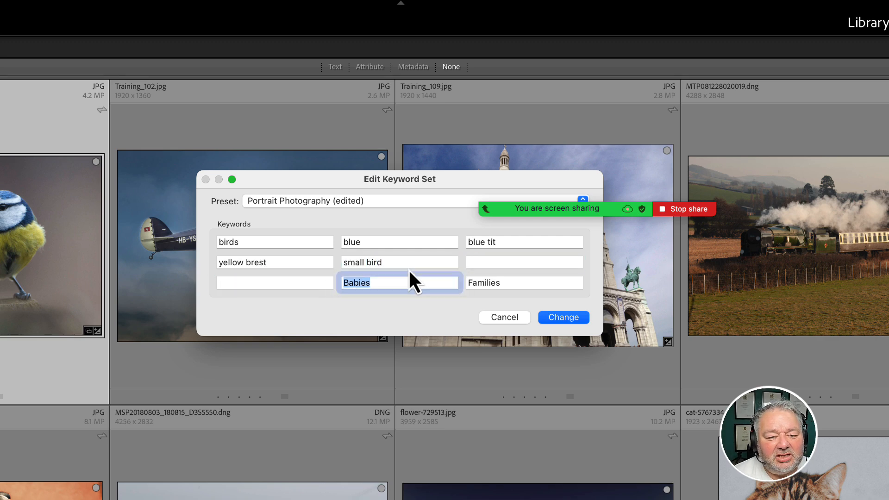
key("BackSpace")
key("Tab")
key("BackSpace")
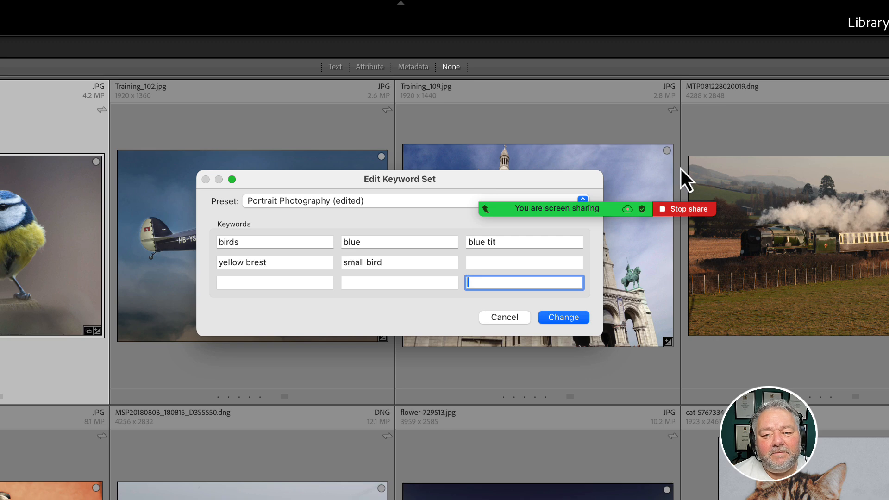
Save the edited keyword set as a new preset named "Bird" and apply the change.
left_click_drag(550, 177, 399, 165)
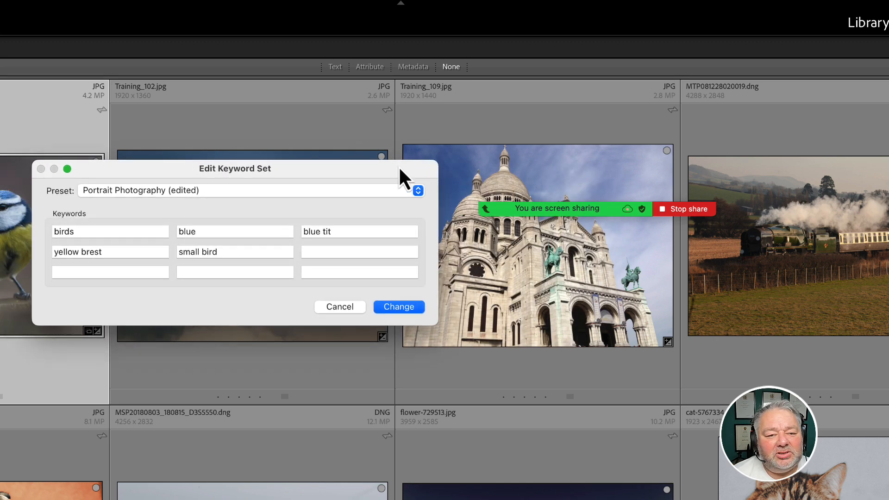
left_click(278, 193)
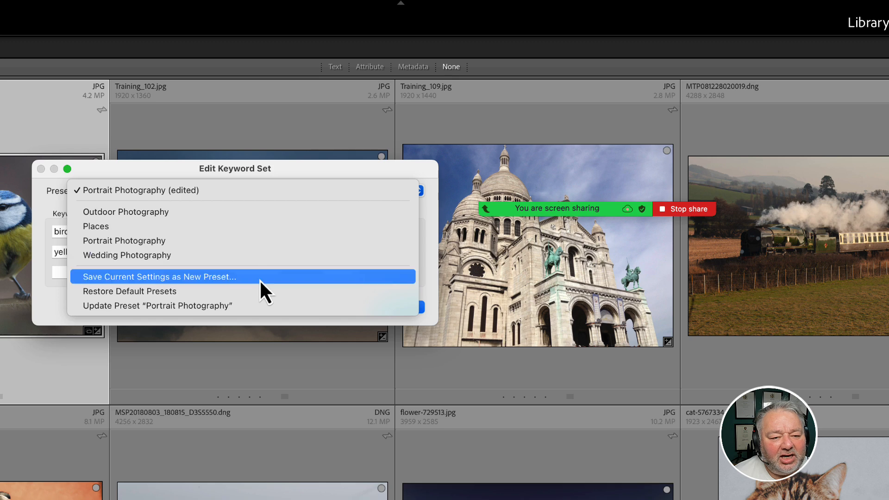
left_click(231, 278)
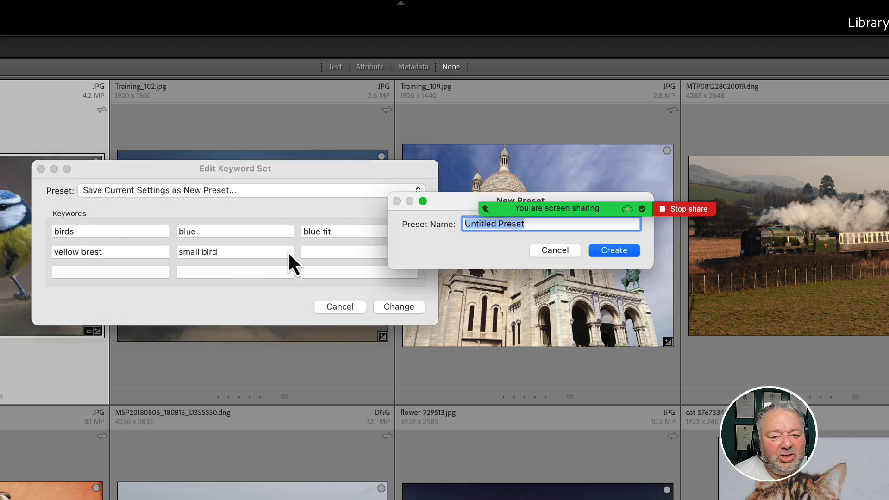
type("Bird")
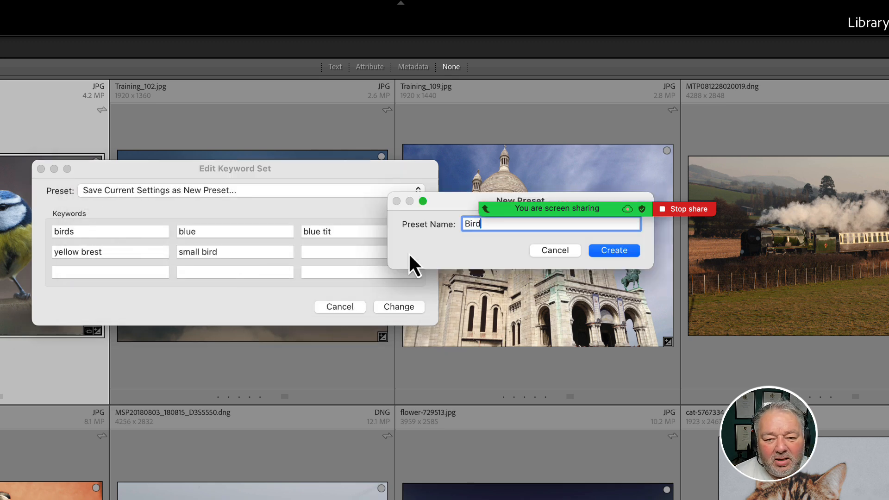
key("Return")
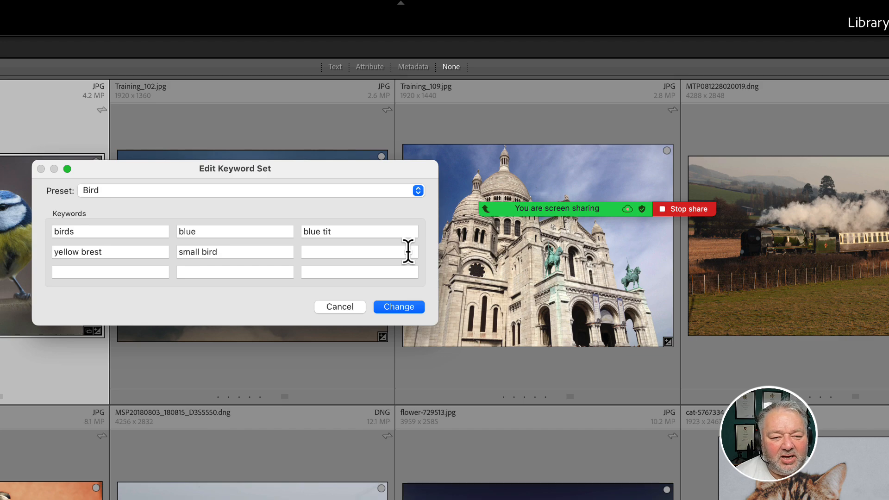
left_click(402, 306)
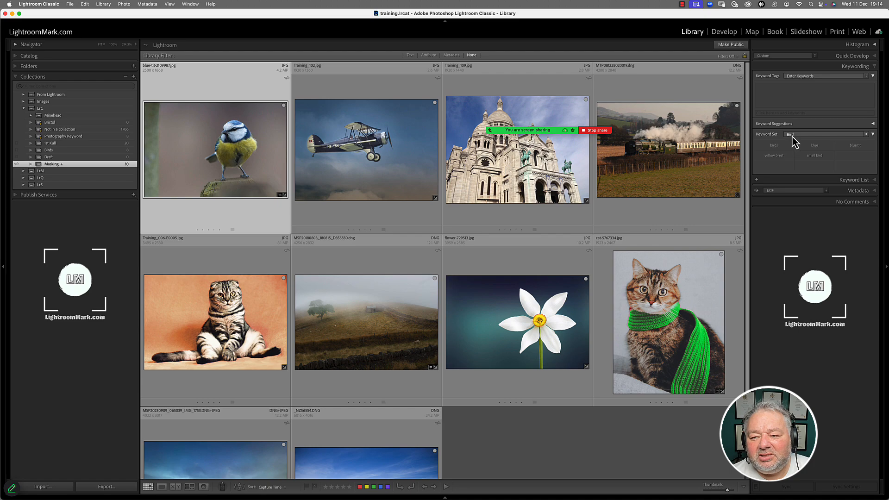
Using the Bird keyword set, tag the selected blue tit photo with birds, blue, blue tit, small bird and yellow brest.
left_click(808, 137)
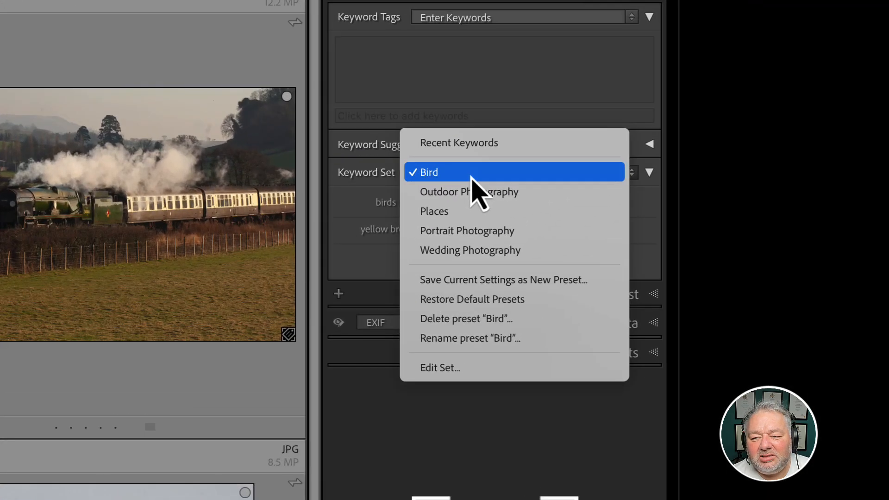
left_click(471, 176)
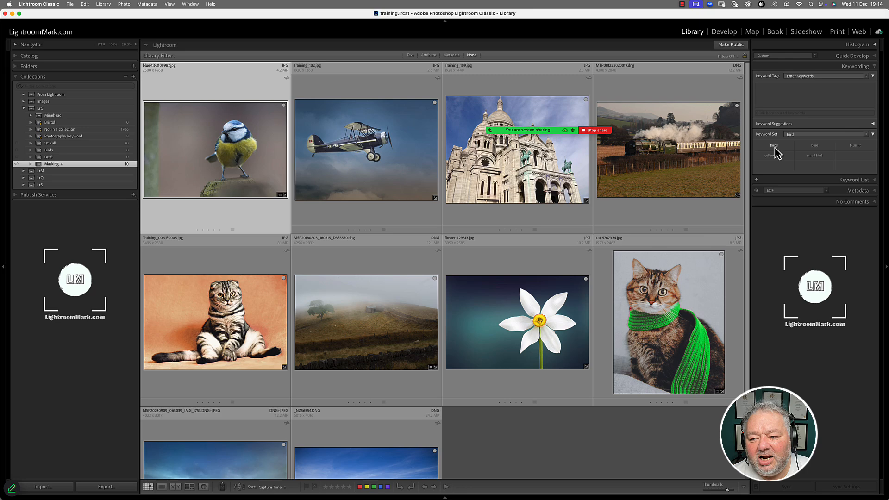
left_click(387, 205)
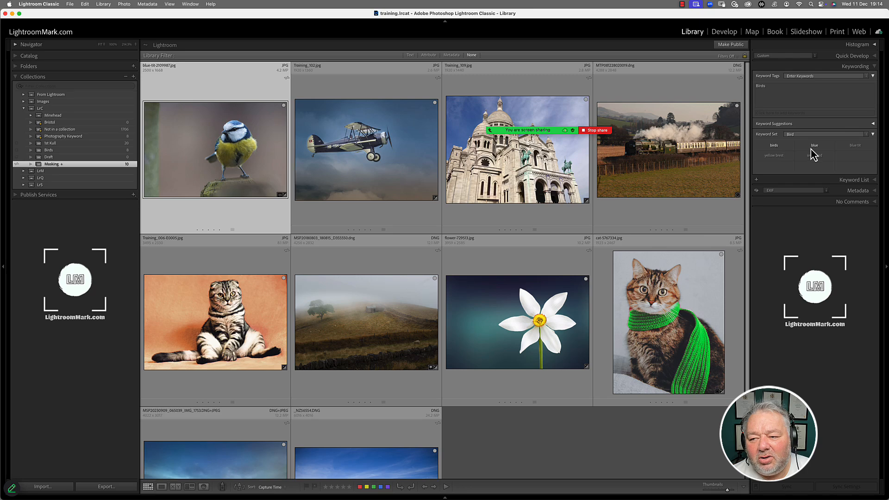
left_click(815, 147)
left_click(855, 147)
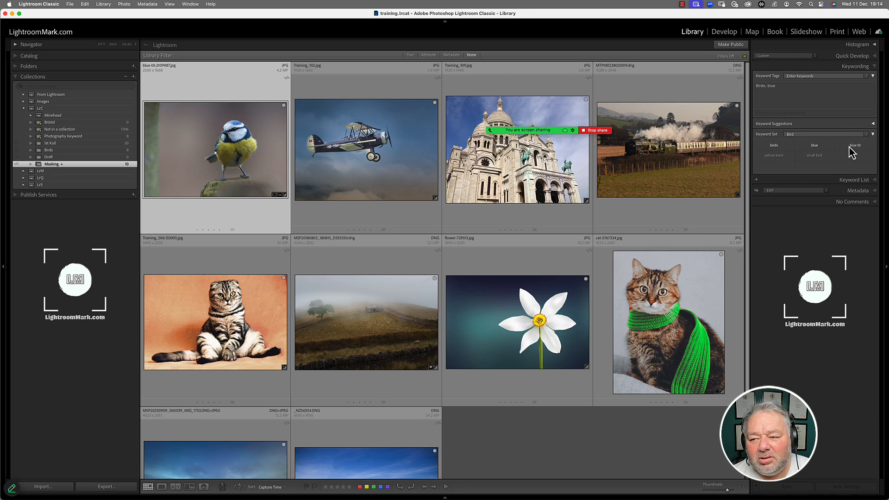
left_click(814, 156)
left_click(774, 156)
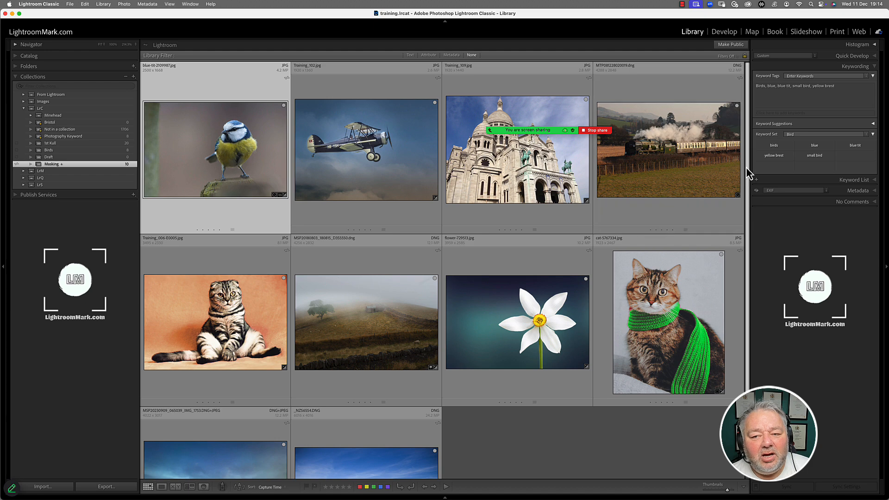
Open the Birds collection and select the first and fourth photos of the upper row plus the last three of the lower row.
left_click(58, 151)
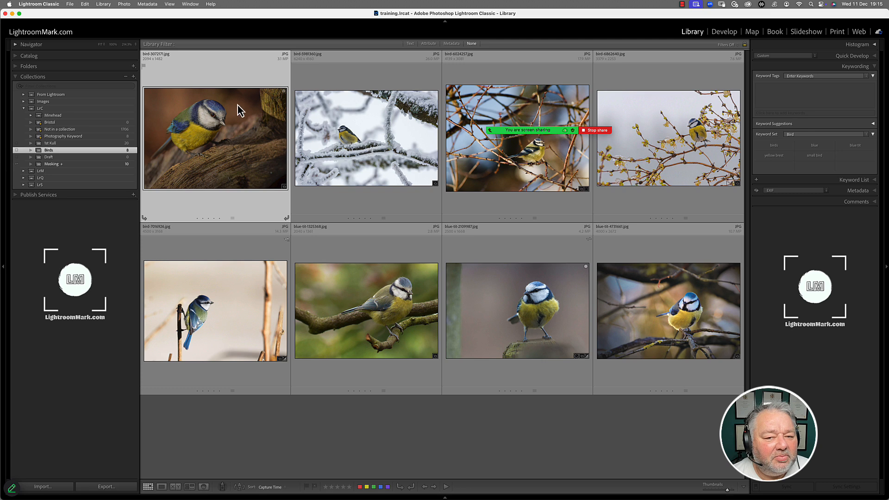
left_click(415, 315, "super")
left_click(532, 319, "super")
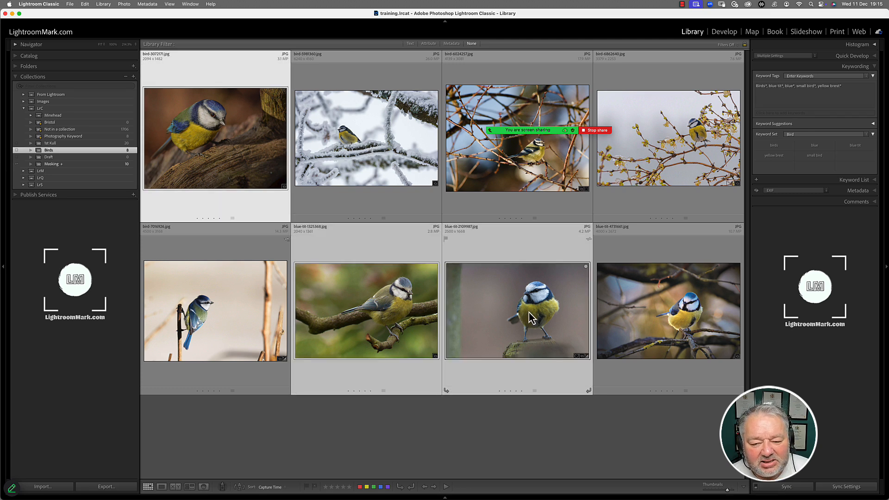
left_click(660, 327, "super")
left_click(676, 208, "super")
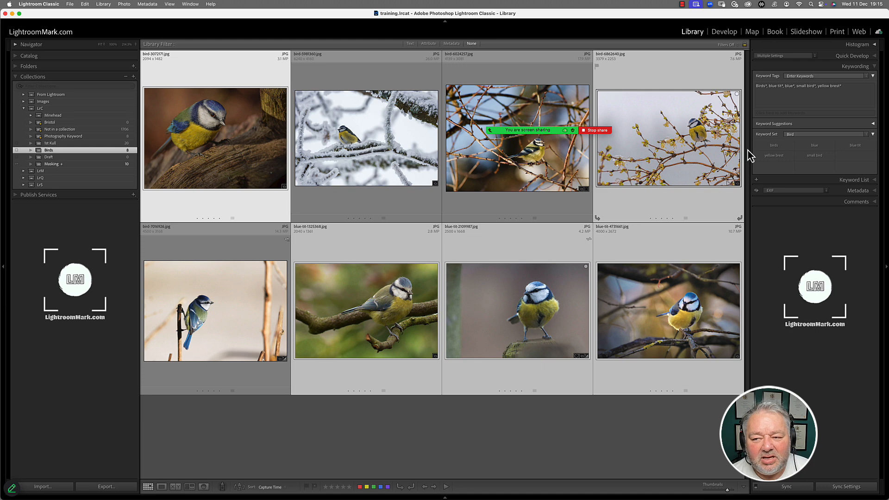
Apply the Bird set's keywords birds, blue, blue tit, small bird and yellow brest to the selected photos, and deselect them.
left_click(819, 139)
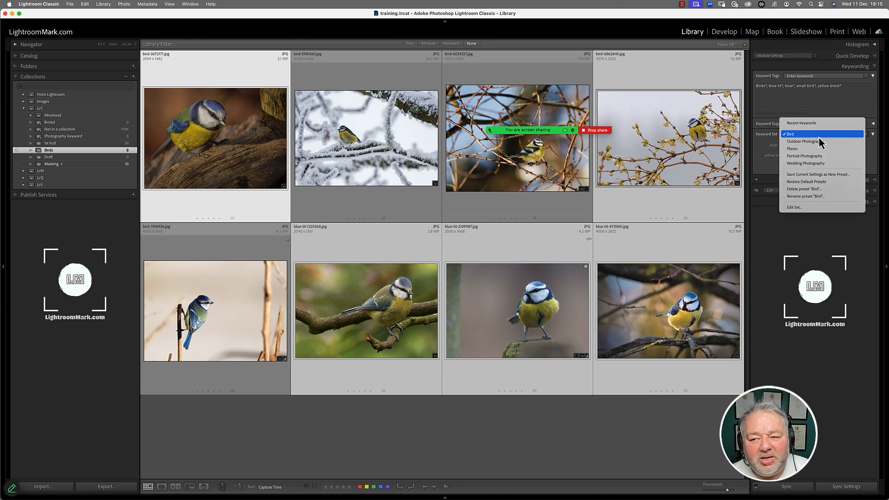
left_click(819, 141)
left_click(778, 151)
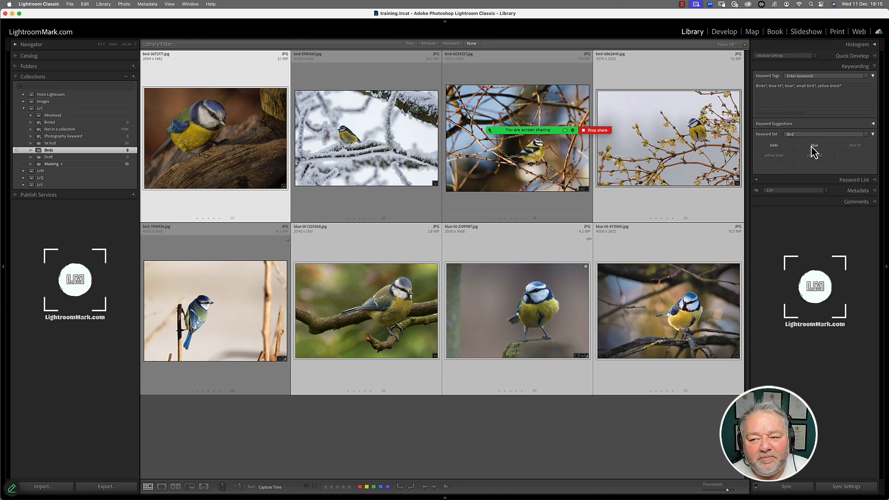
left_click(814, 151)
left_click(855, 147)
left_click(816, 156)
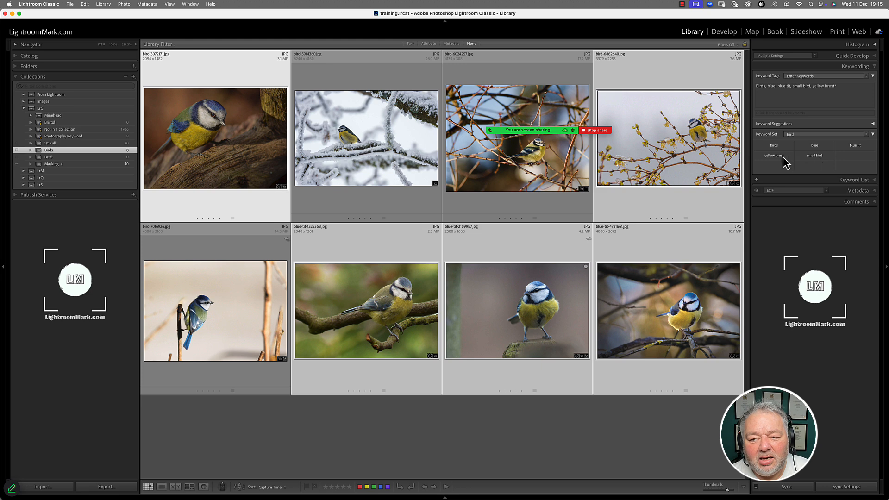
left_click(780, 156)
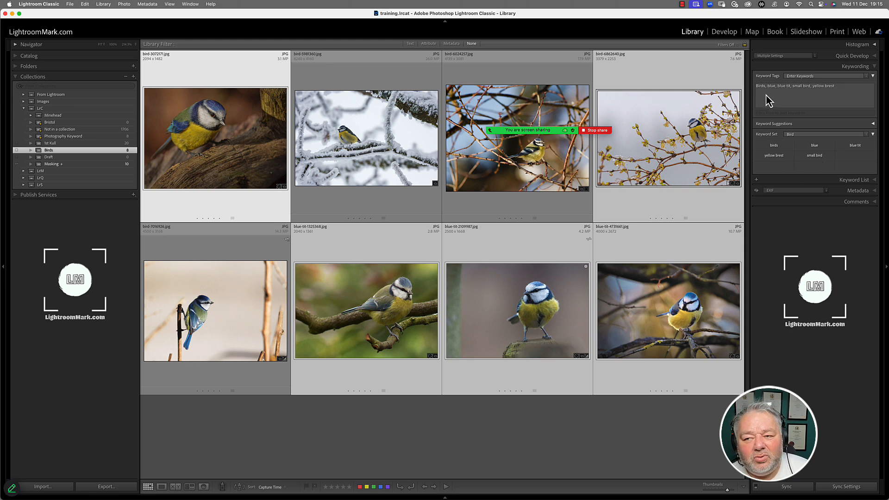
left_click(688, 428)
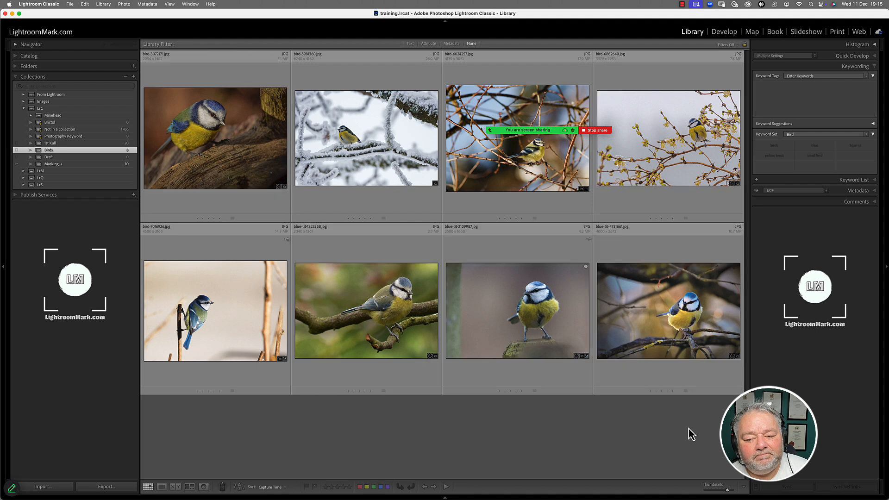
Edit the Bird keyword set so its first four keywords read birds 2, blue 2, blue tit 2 and yellow brest 2.
left_click(811, 134)
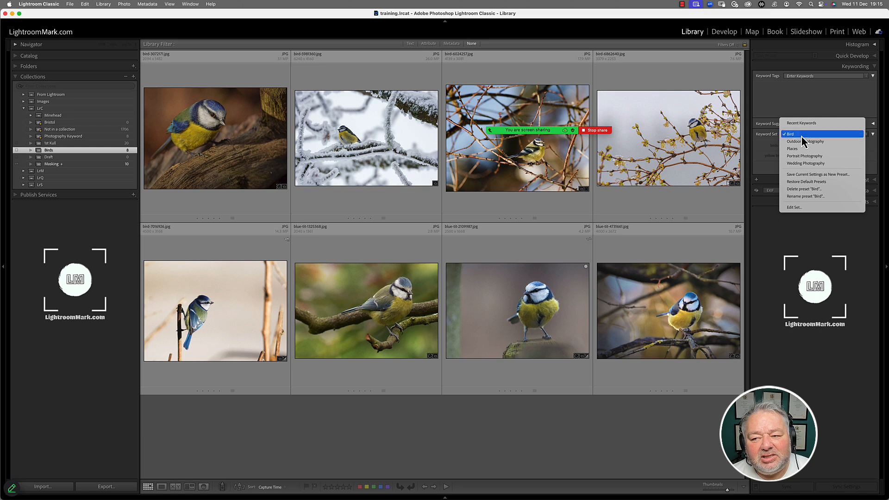
left_click(802, 136)
left_click(802, 136)
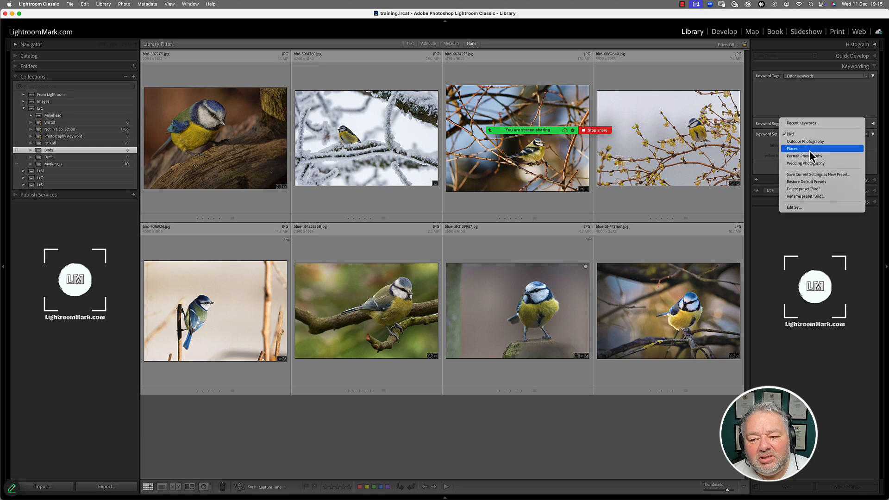
left_click(800, 208)
left_click(382, 148)
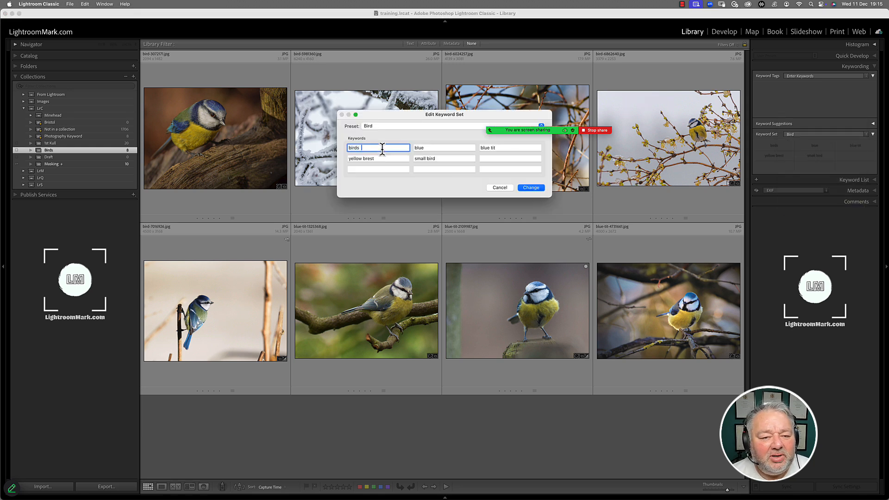
type("2")
key("Tab")
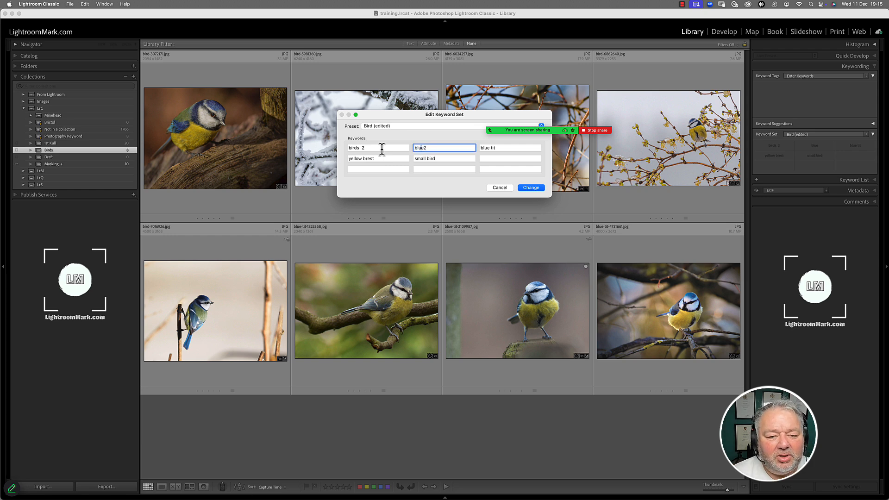
type("tit")
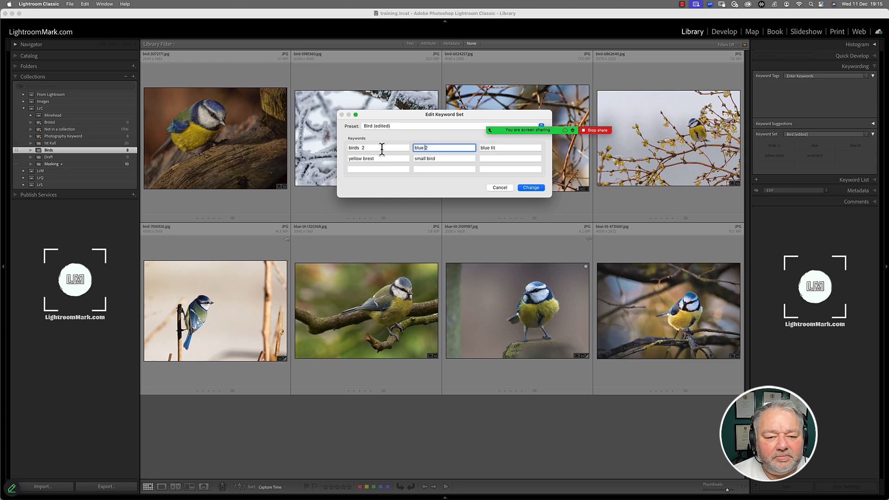
key("Tab")
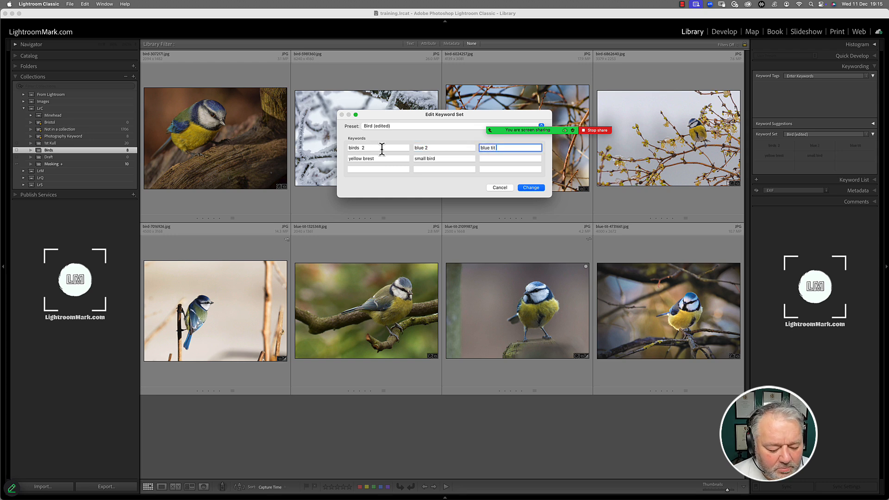
key("Tab")
key("Right")
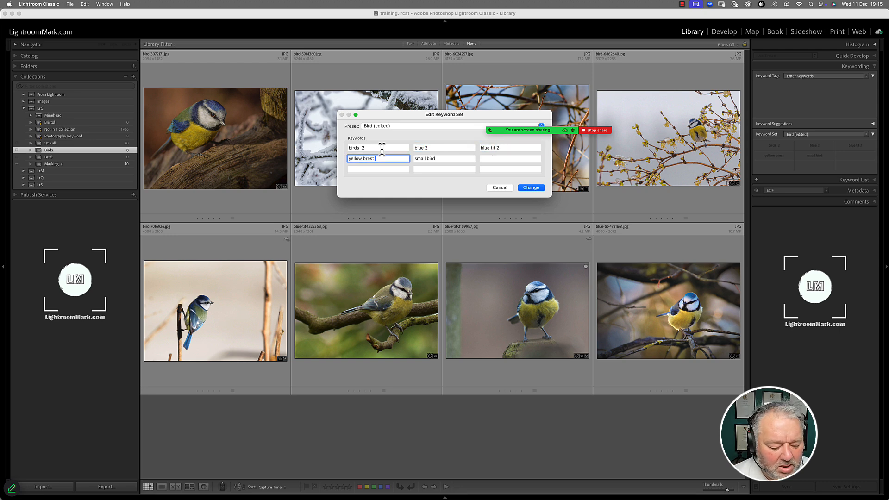
Save the edited keywords as a new preset named "Birds 2".
left_click(390, 126)
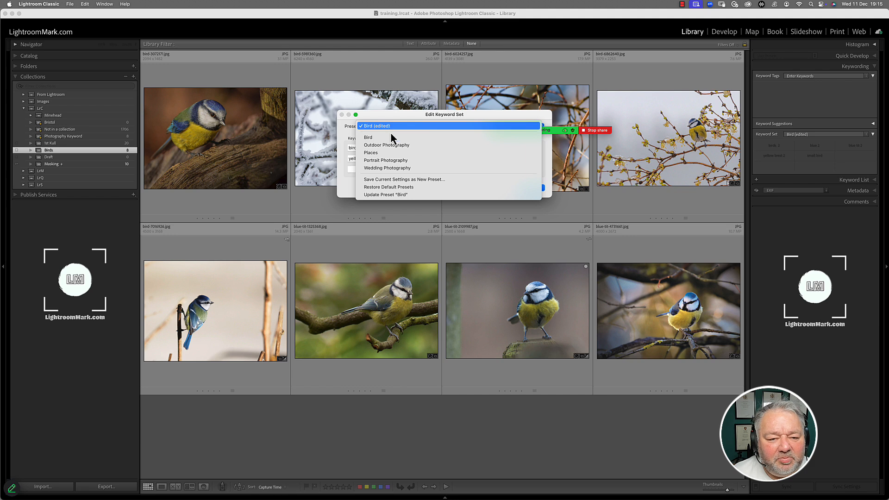
left_click(402, 181)
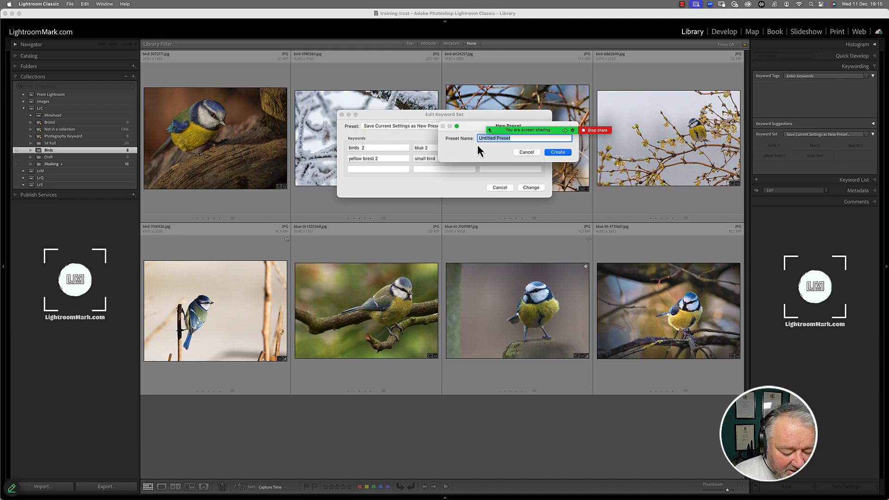
type("Birds 2")
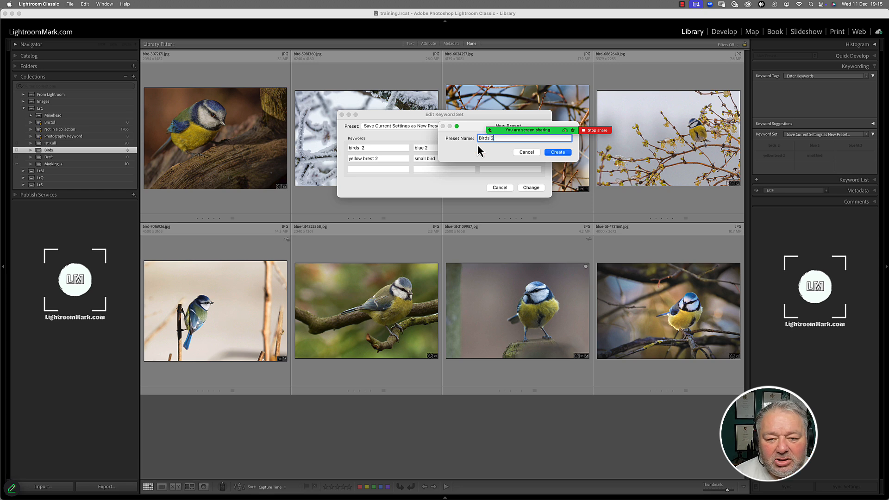
left_click(546, 154)
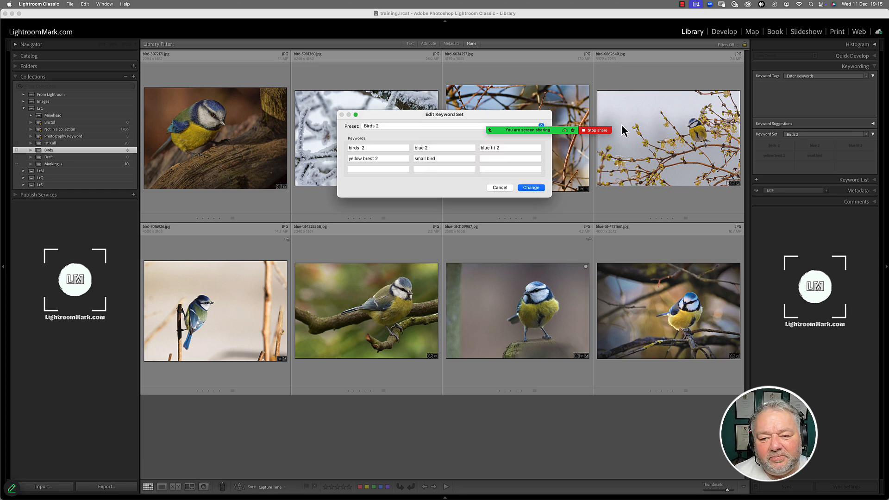
Hide the floating meeting controls covering the dialog and apply the keyword set change.
mouse_move(504, 130)
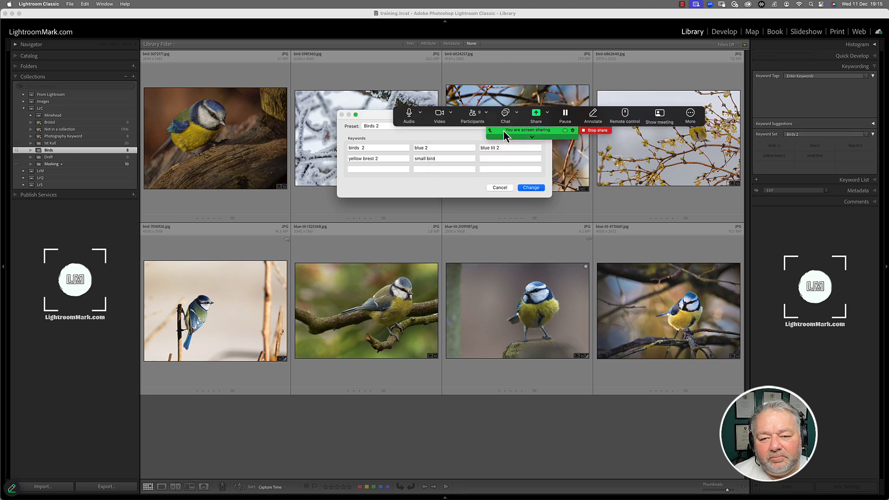
left_click(690, 116)
left_click(699, 201)
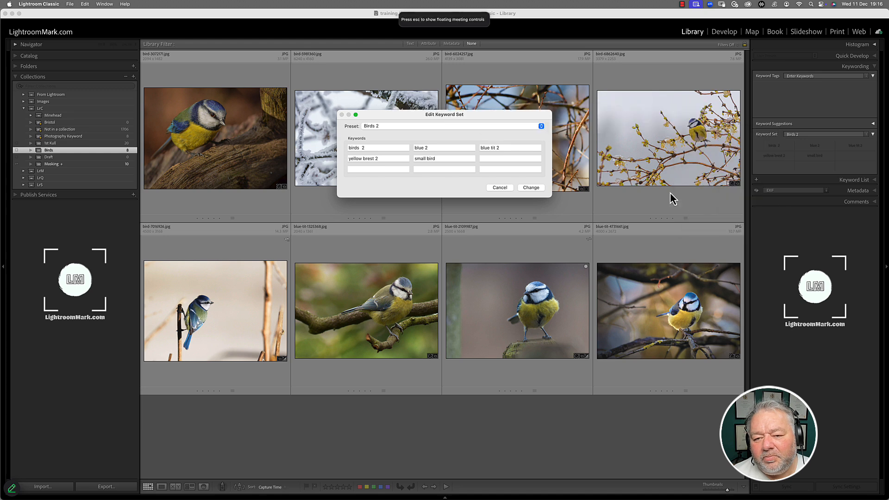
left_click(530, 188)
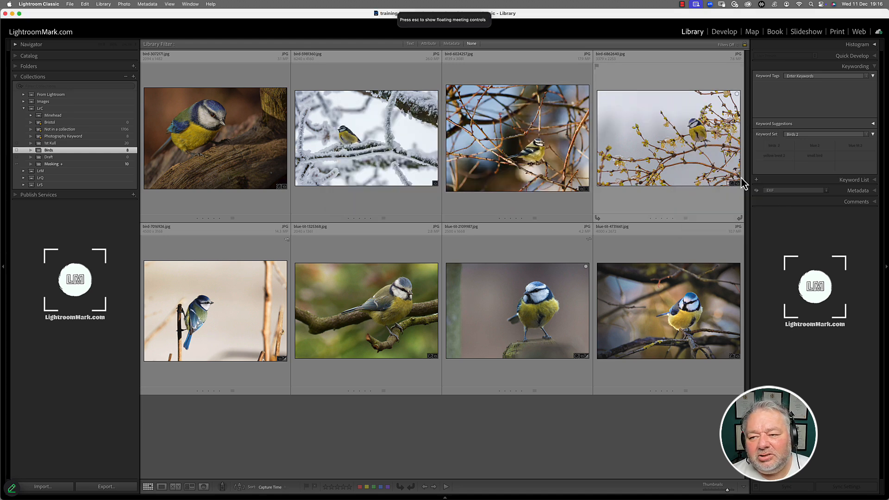
Switch the keyword set to Bird and select the first photo of the upper row.
left_click(813, 134)
left_click(807, 128)
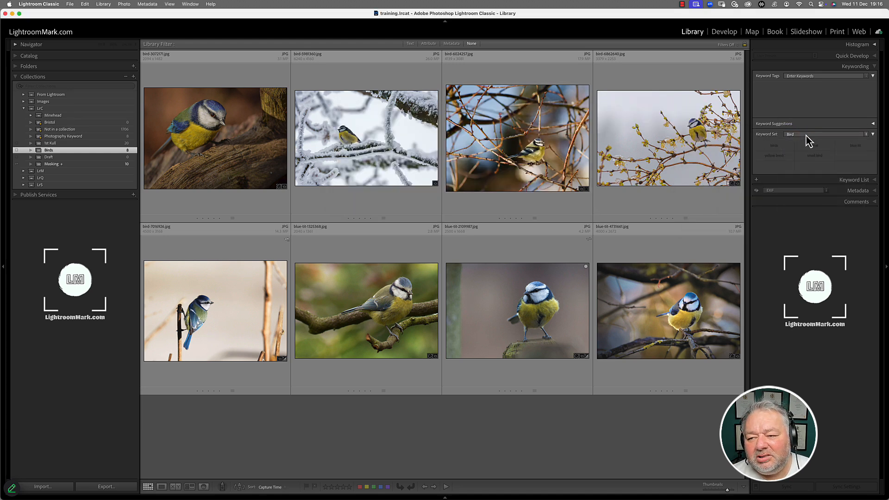
left_click(799, 137)
left_click(221, 131)
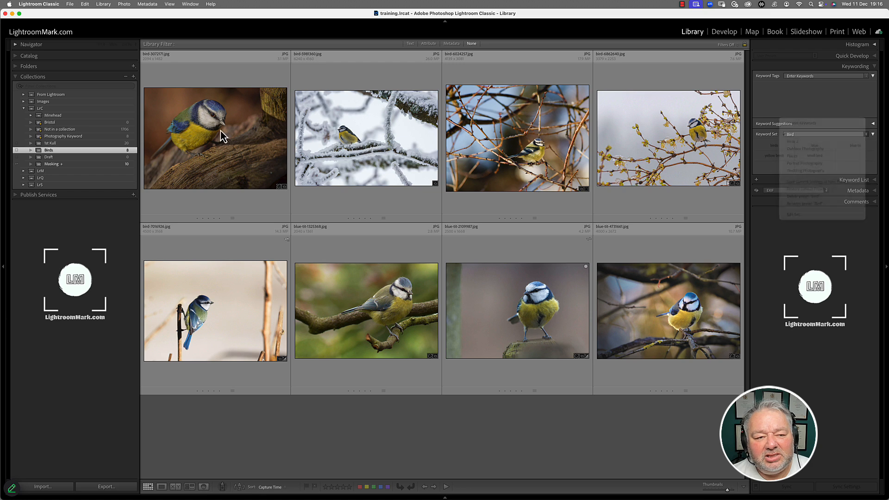
left_click(232, 129)
Switch to the Birds 2 keyword set and tag the selected photo with birds 2, yellow brest 2, blue tit 2 and blue 2.
left_click(802, 136)
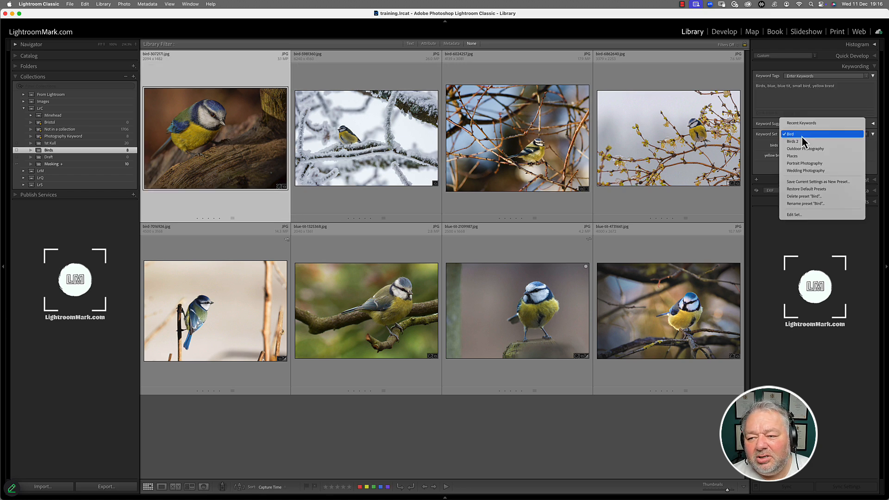
left_click(802, 138)
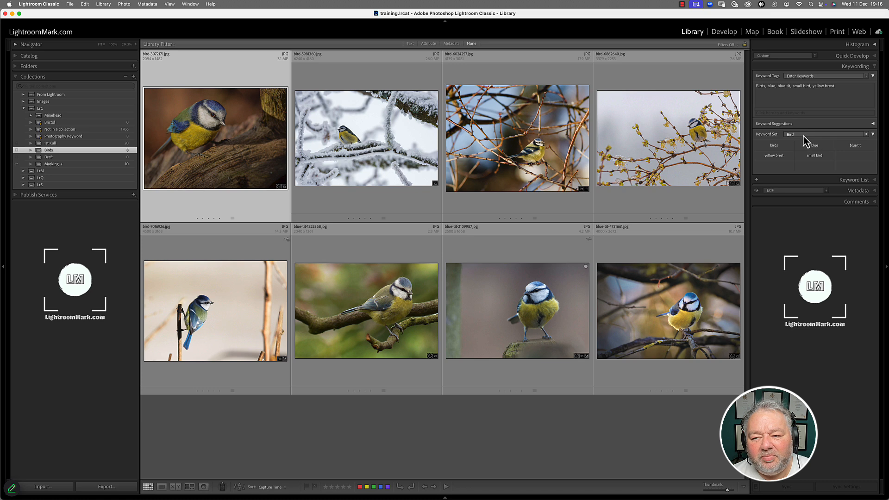
left_click(804, 139)
left_click(804, 142)
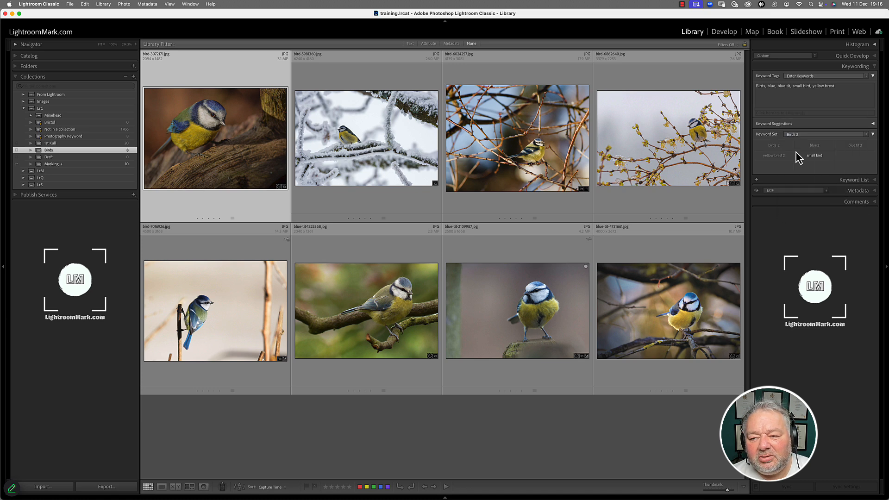
left_click(773, 145)
left_click(777, 156)
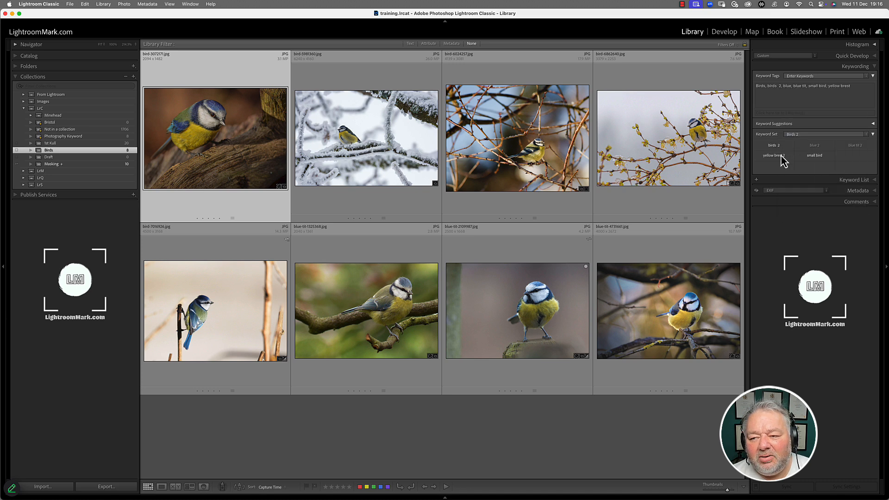
left_click(853, 146)
left_click(815, 146)
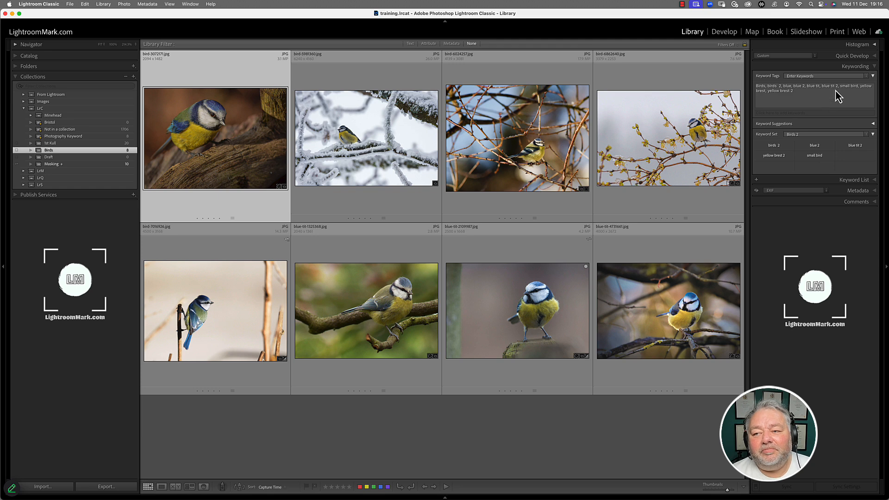
In the Keyword List, move birds 2, blue, blue 2, blue tit and blue tit 2 into the Birds keyword under Wildlife.
left_click(872, 181)
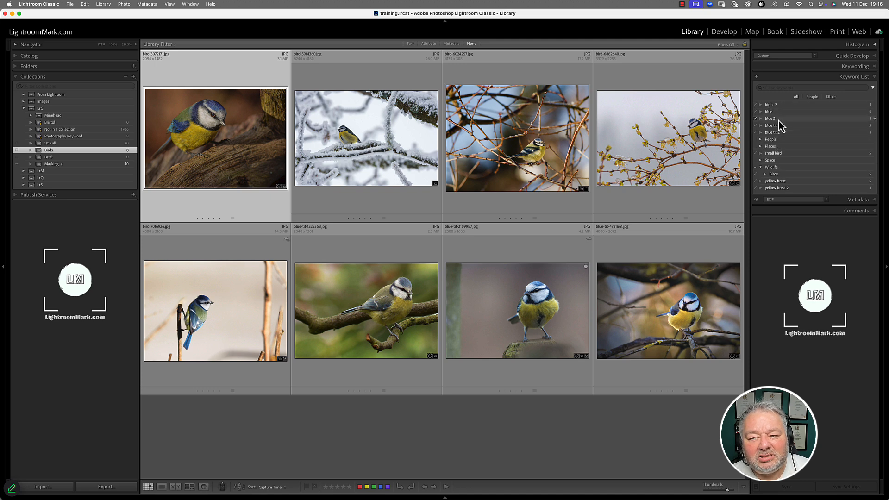
left_click(770, 107)
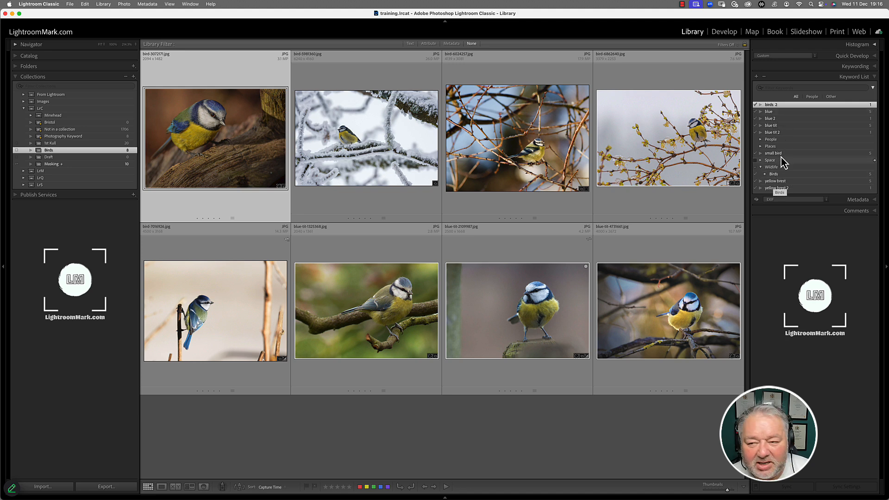
left_click(783, 118, "shift")
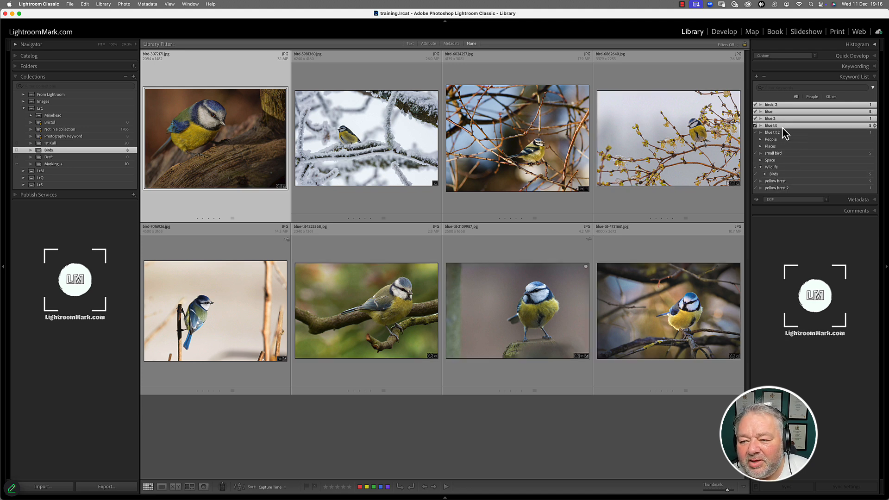
left_click(786, 133, "shift")
left_click_drag(786, 135, 778, 176)
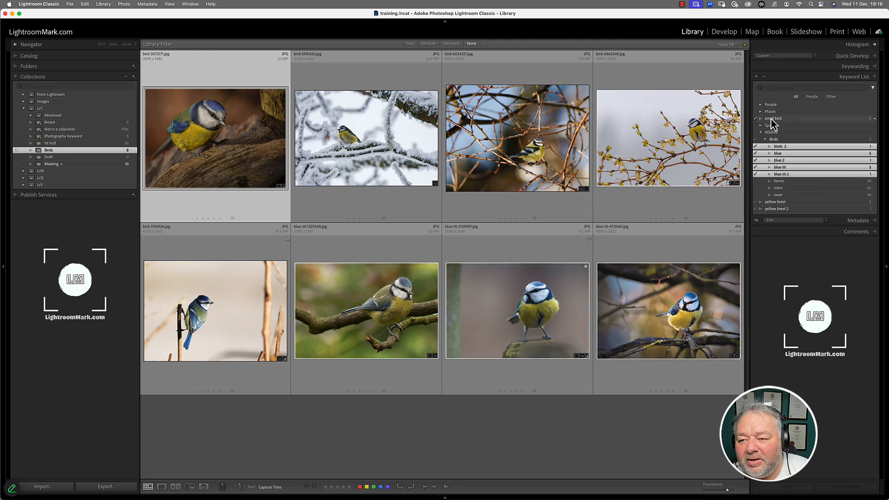
Nest the keywords small bird, yellow brest and yellow brest 2 under Birds in the Wildlife hierarchy.
left_click_drag(773, 119, 786, 141)
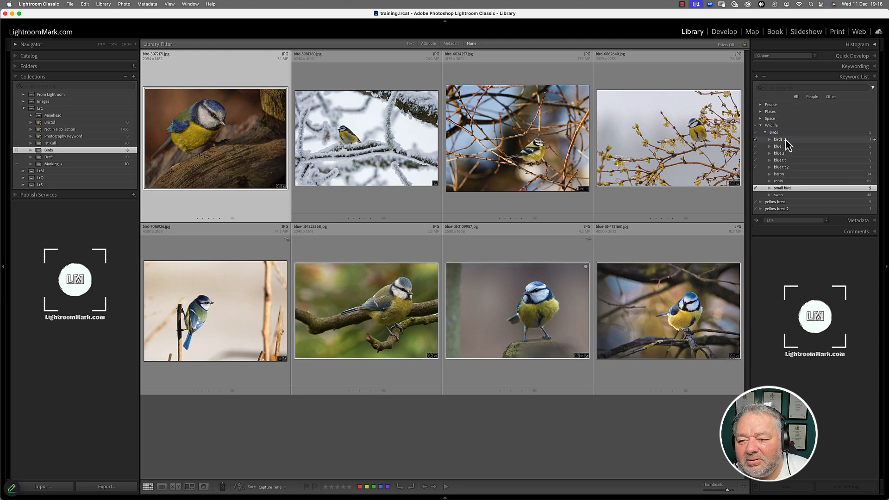
left_click(782, 202)
left_click(784, 209, "shift")
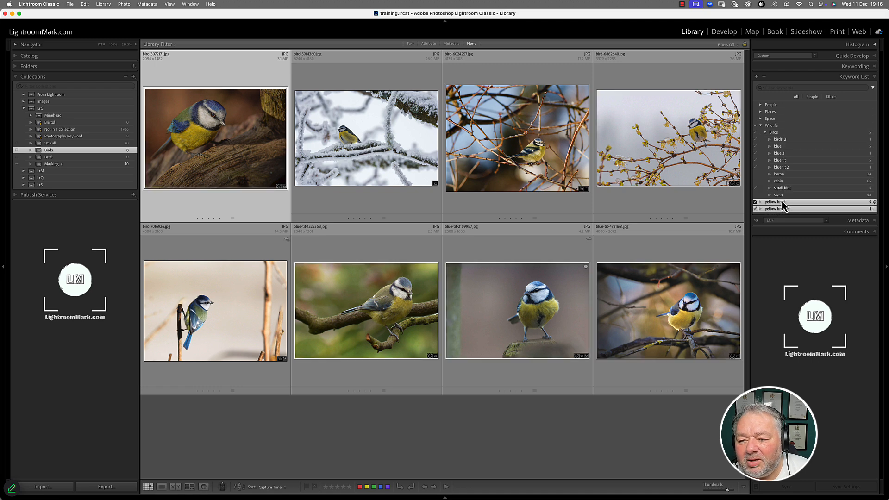
left_click_drag(783, 200, 780, 139)
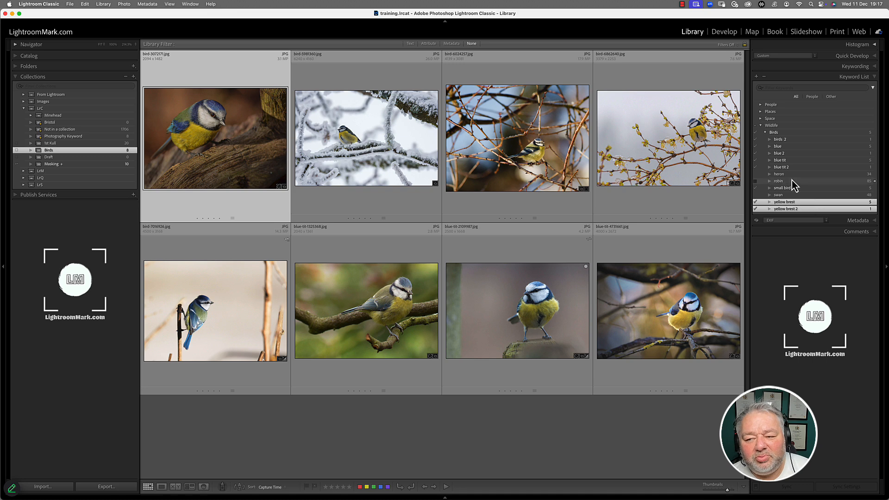
Collapse Wildlife, expand Places and create a keyword tag named "london" inside Places.
left_click(761, 126)
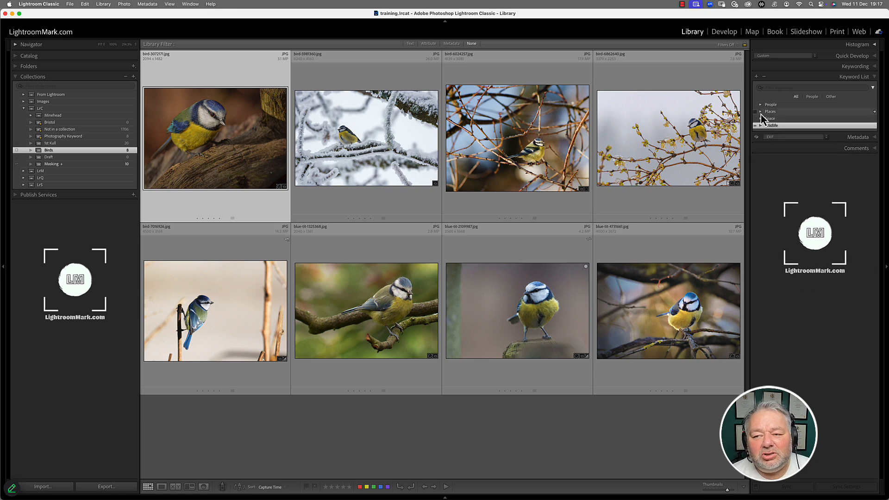
left_click(761, 113)
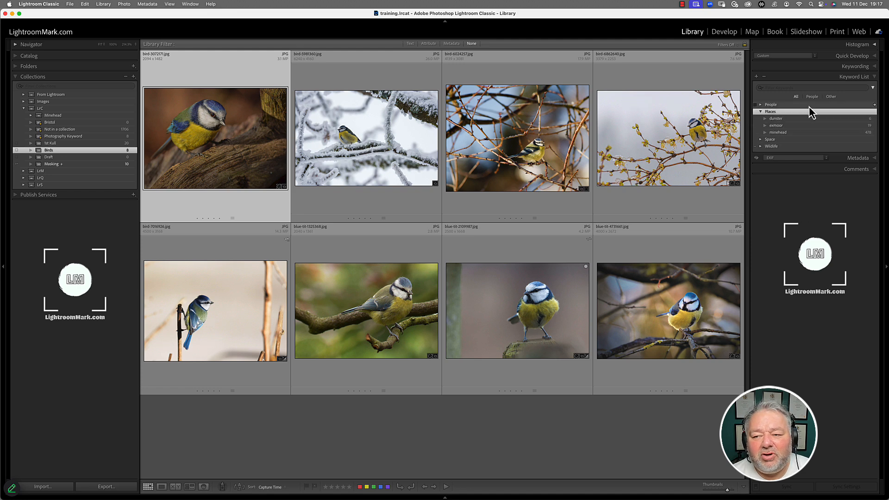
left_click(757, 76)
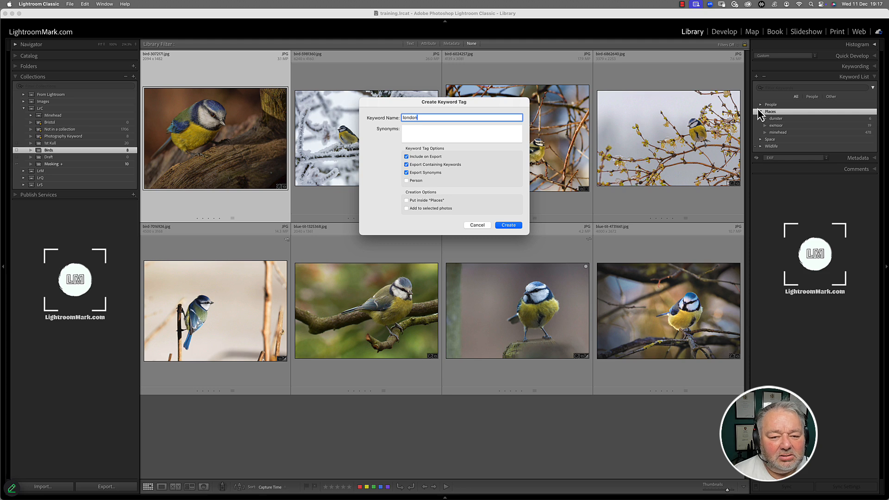
left_click(427, 198)
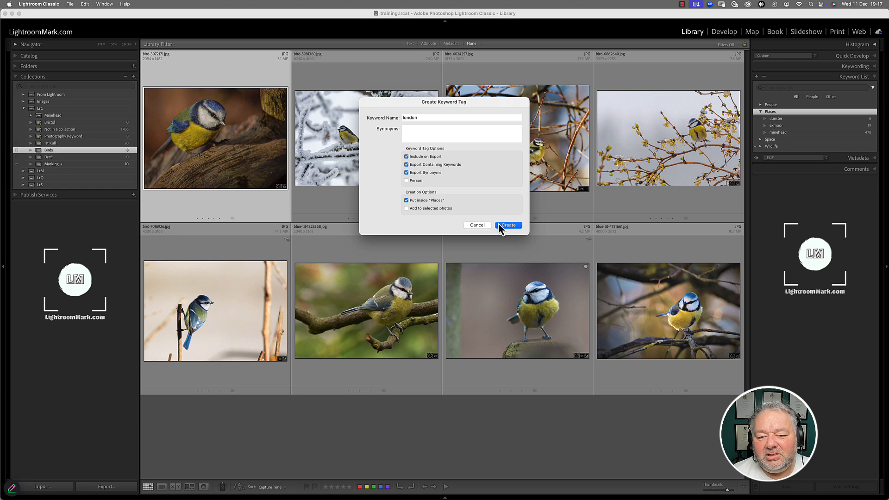
left_click(500, 225)
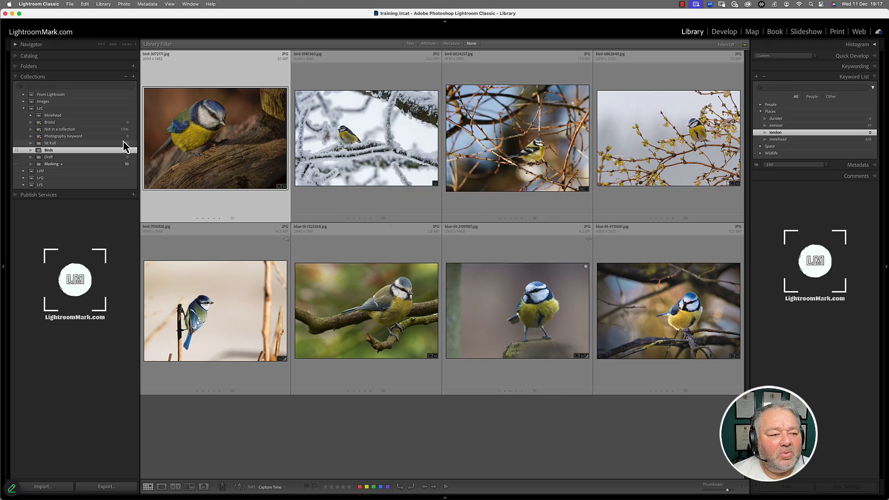
Expand the Minehead collection set and show the photo in its 1 - WSR collection.
left_click(69, 122)
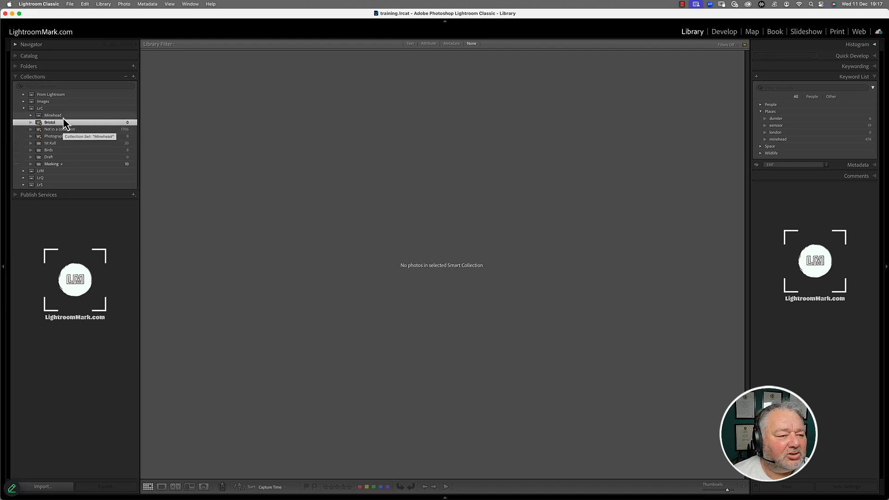
left_click(31, 116)
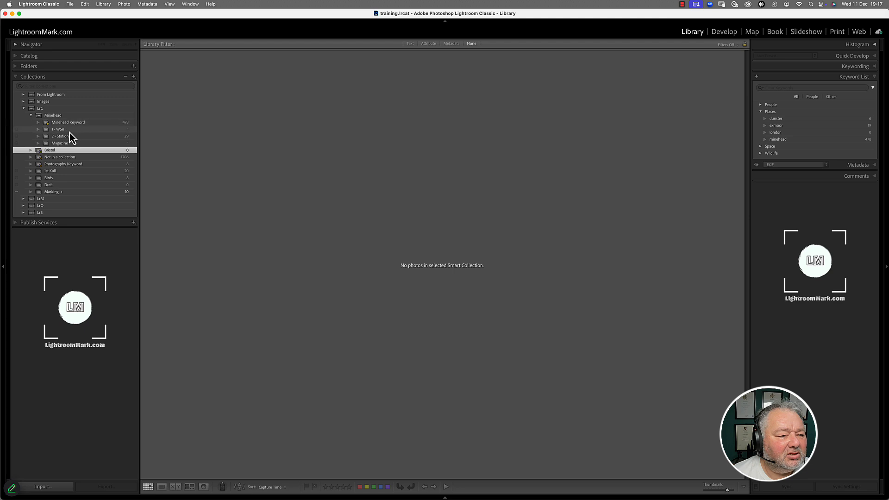
left_click(68, 130)
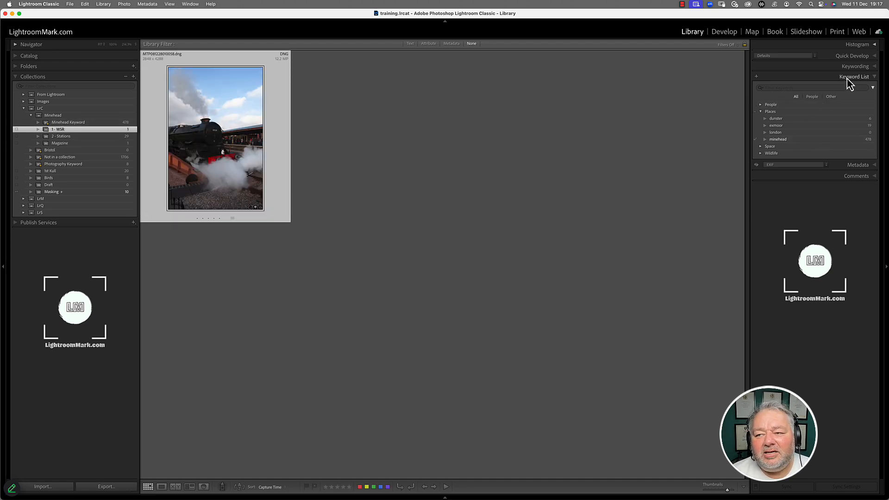
Open the keywording controls for the locomotive photo and switch the keyword set to Places.
left_click(875, 67)
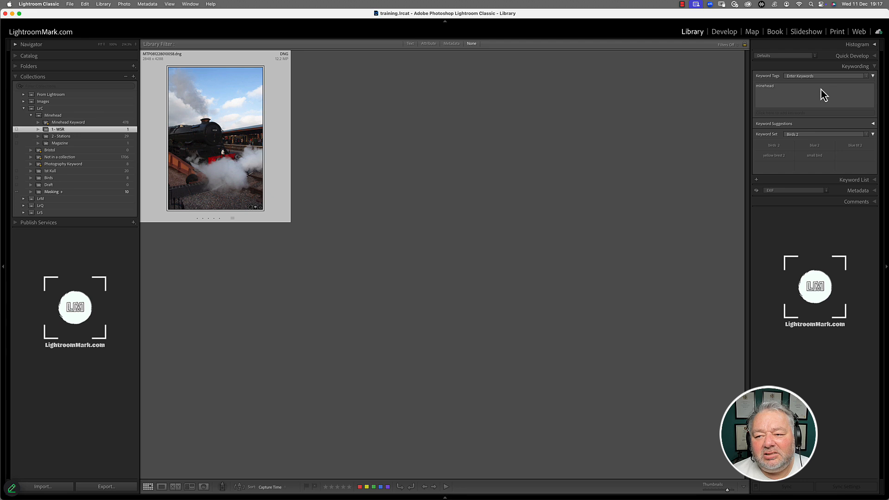
left_click(801, 138)
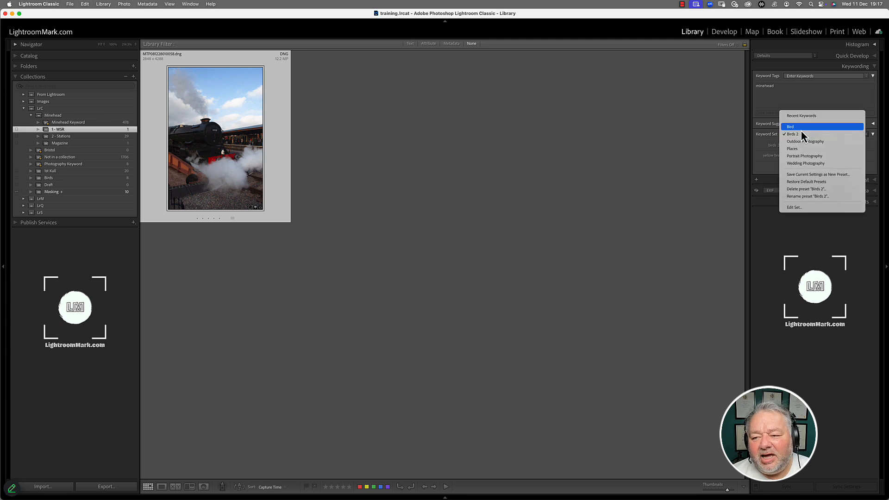
left_click(820, 151)
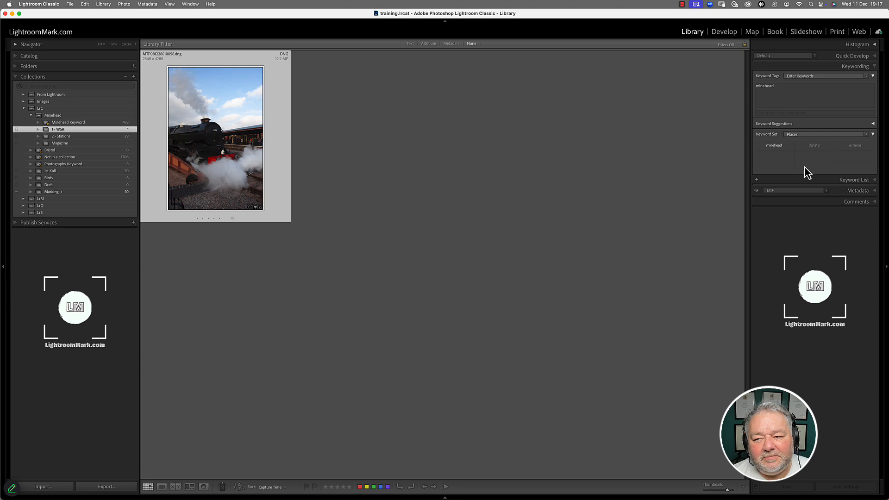
Add "london" to the Places keyword set, updating the preset, and tag the locomotive photo with it.
left_click(811, 135)
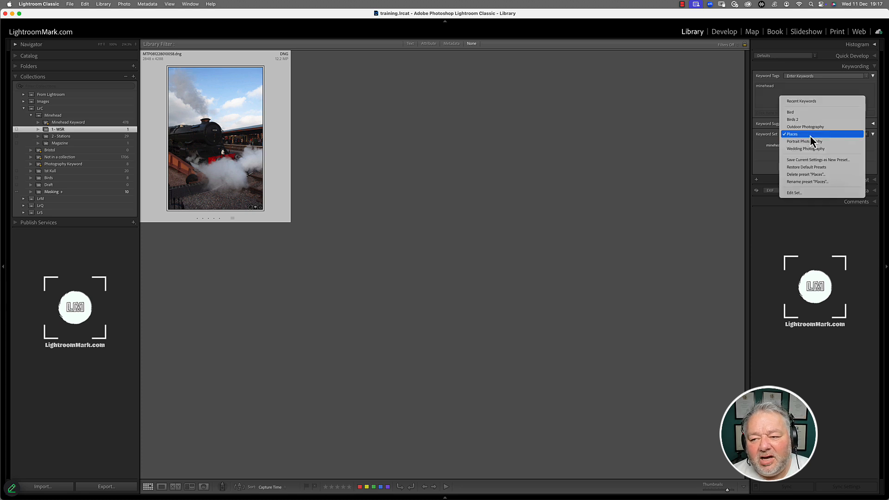
left_click(808, 193)
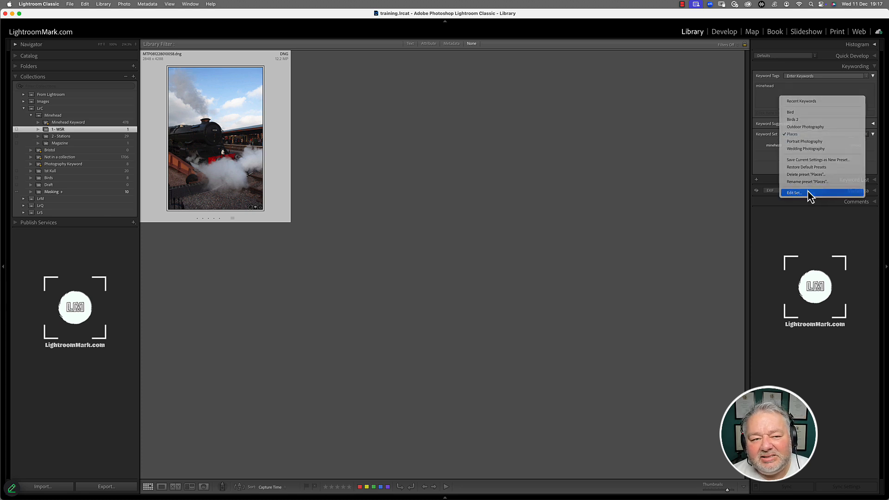
left_click(386, 158)
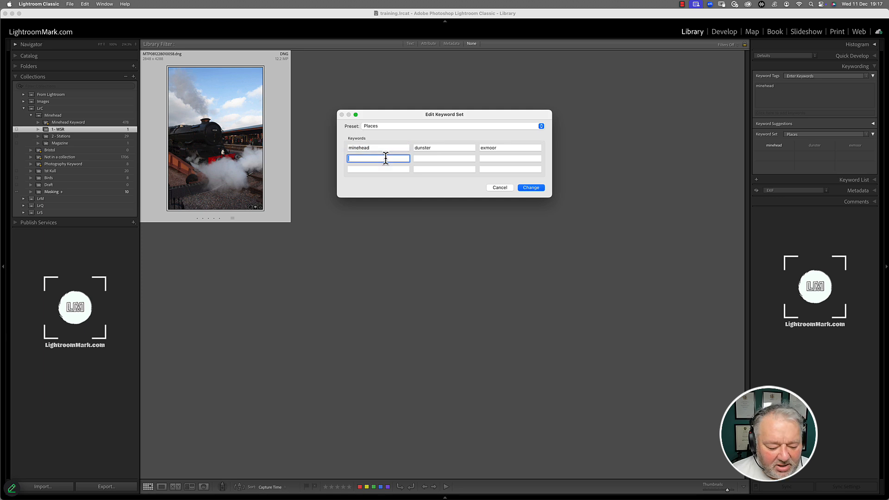
type("london")
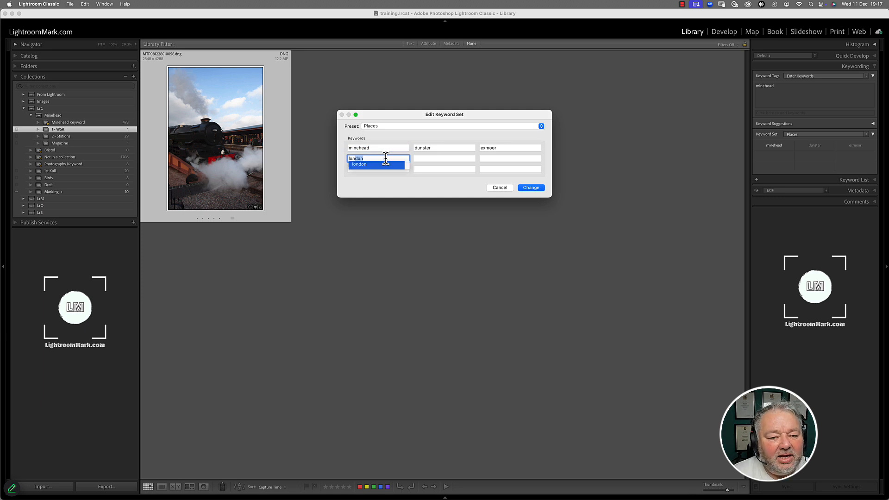
key("Return")
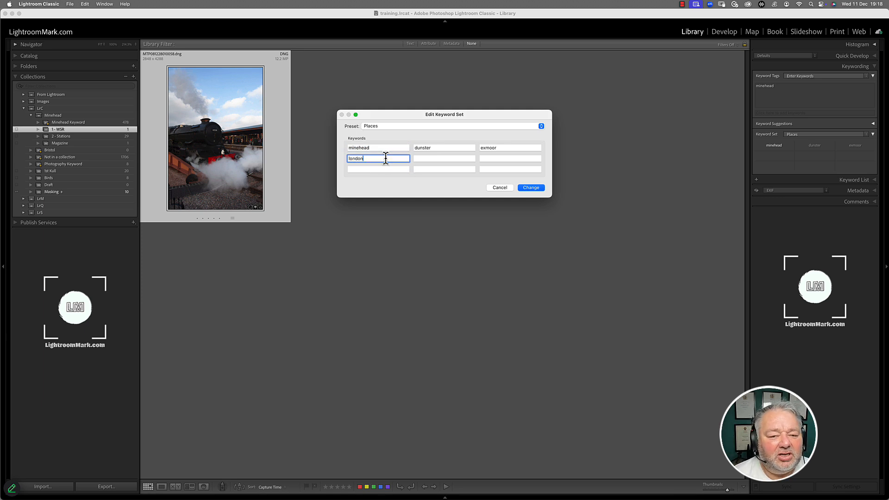
key("Tab")
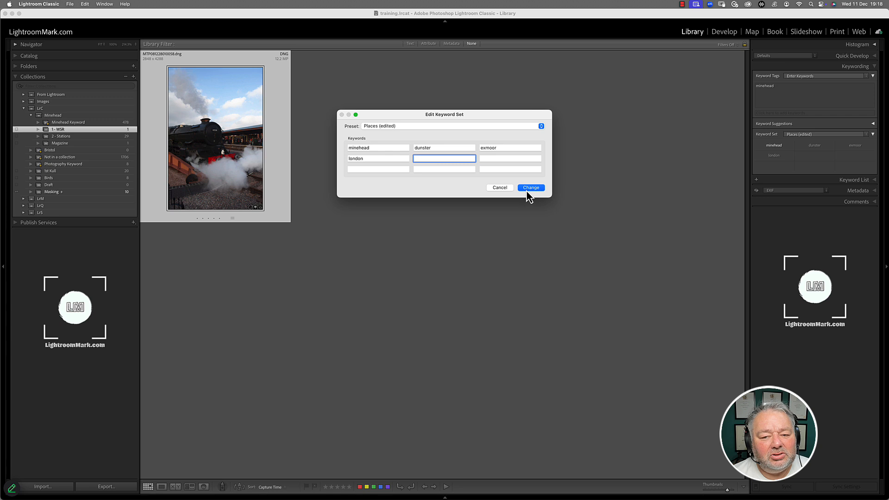
left_click(482, 126)
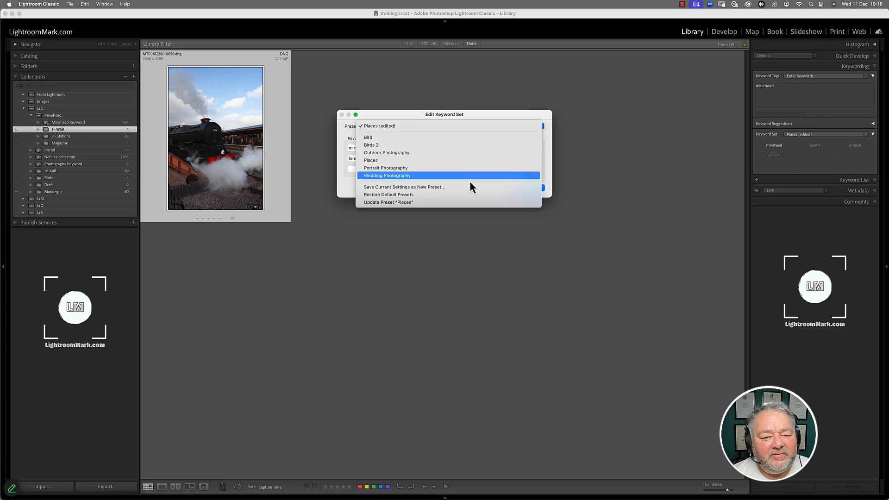
left_click(467, 204)
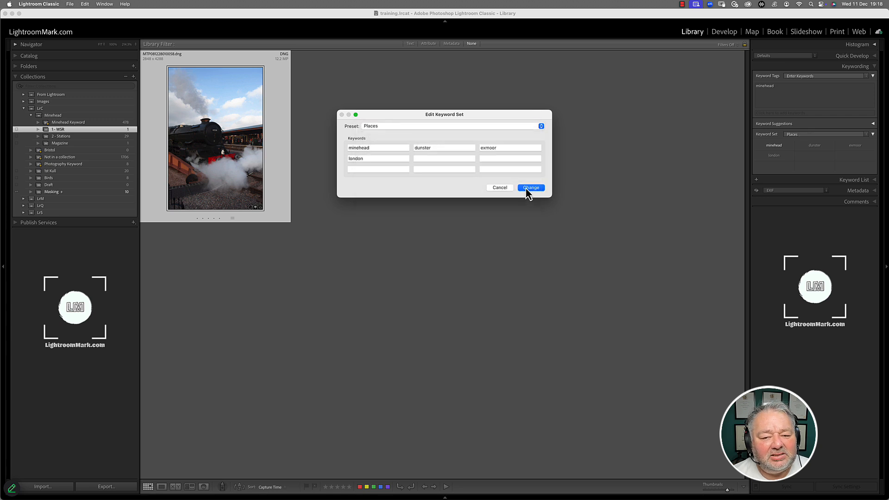
left_click(528, 188)
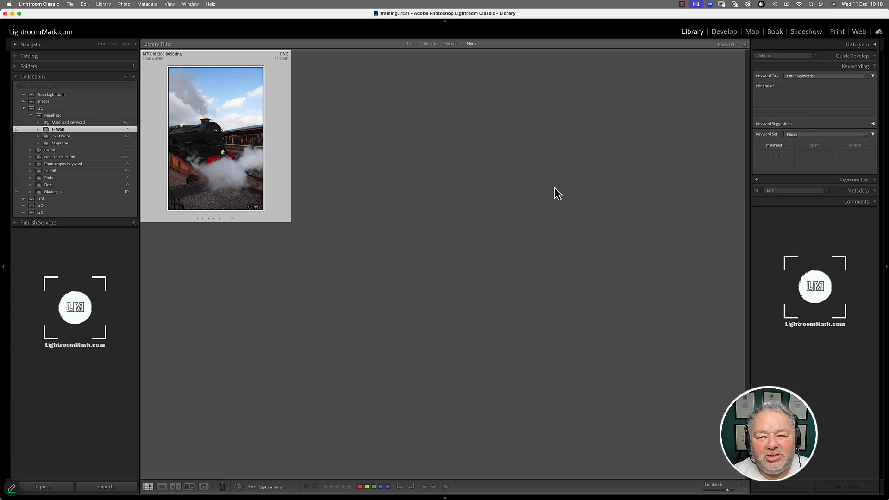
left_click(775, 157)
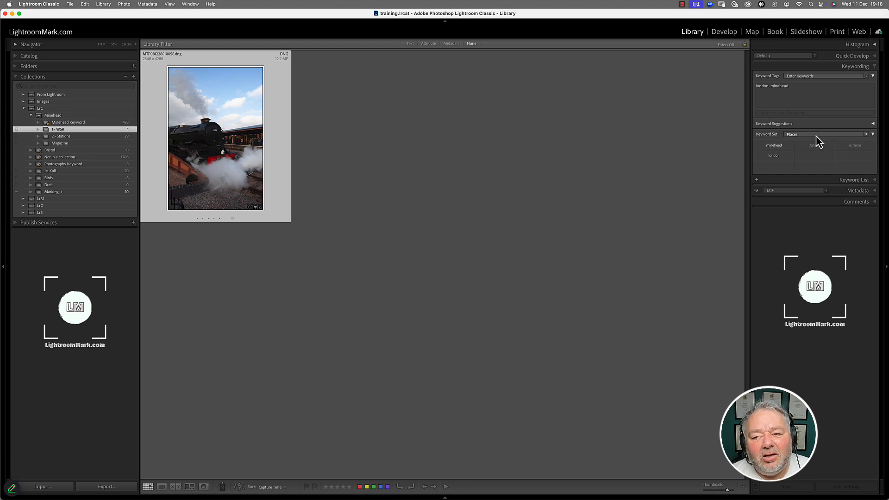
Filter the Keyword List for "minehead", then clear the filter.
left_click(863, 181)
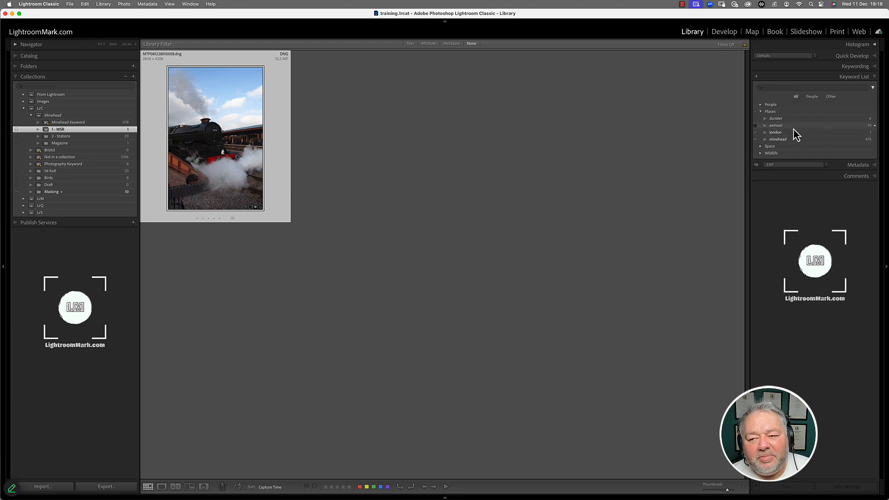
left_click(782, 89)
left_click(782, 89)
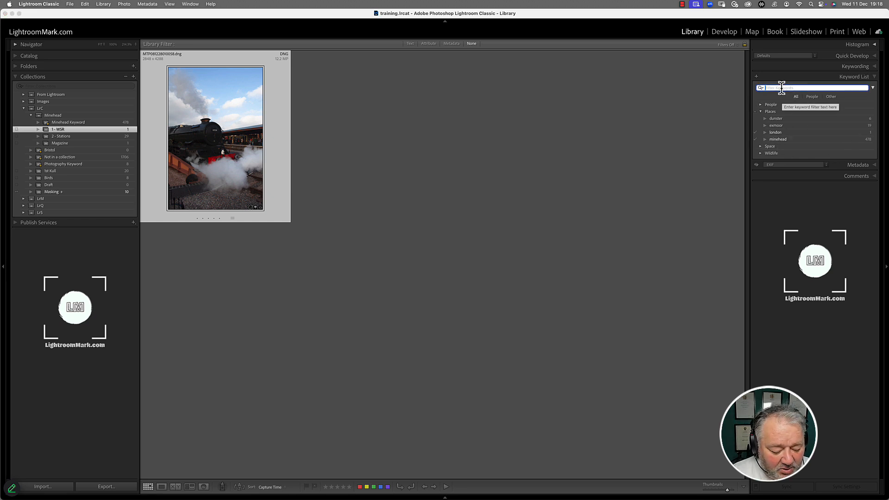
type("minehead")
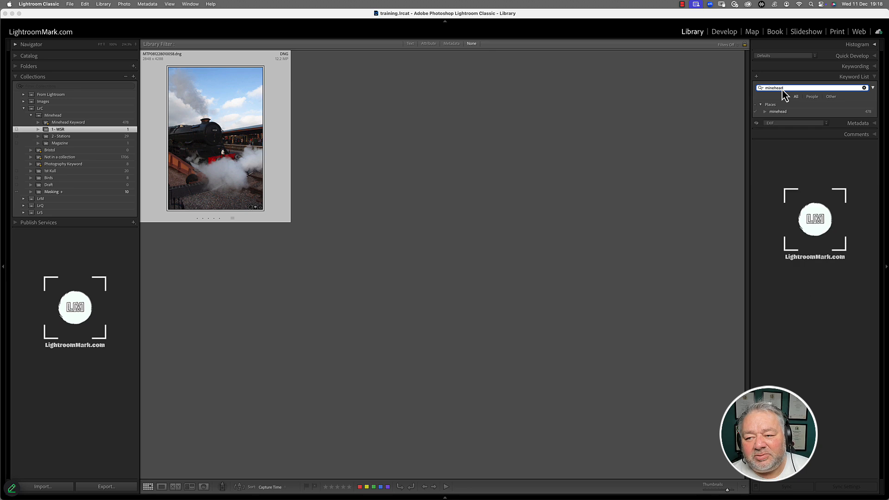
left_click(864, 87)
left_click(875, 68)
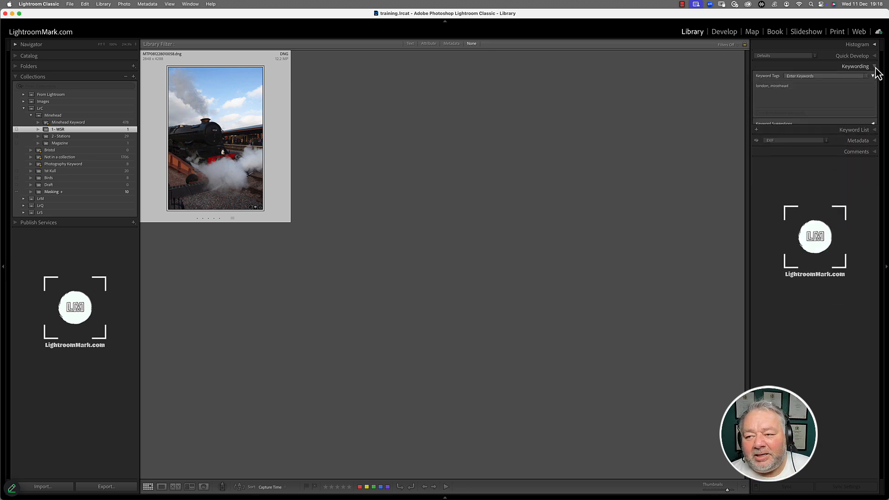
left_click(803, 136)
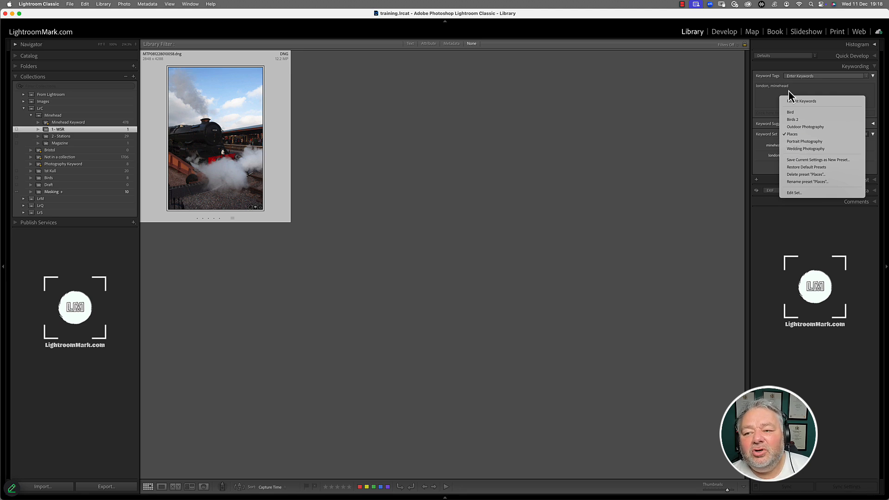
left_click(718, 101)
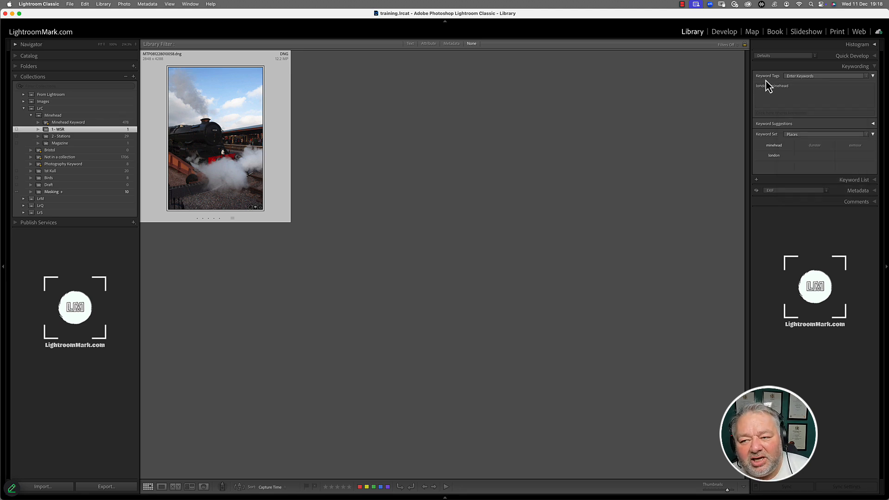
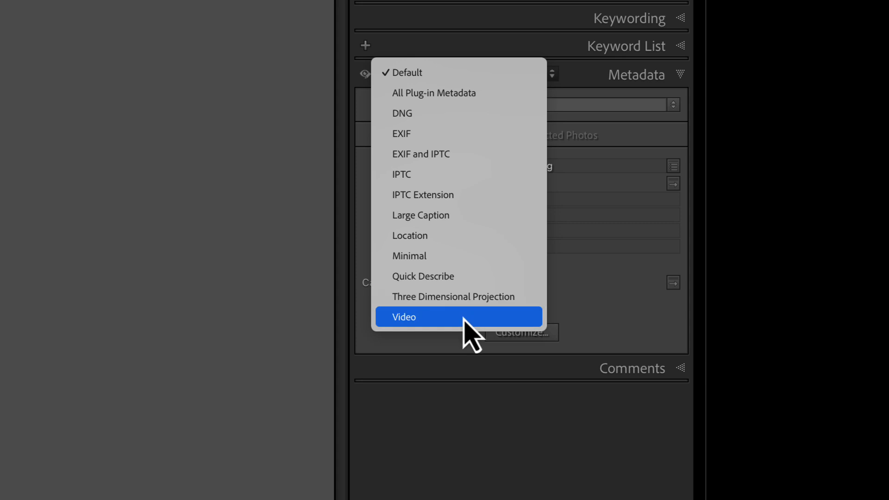
Display the locomotive photo's metadata using the IPTC metadata set.
left_click(462, 175)
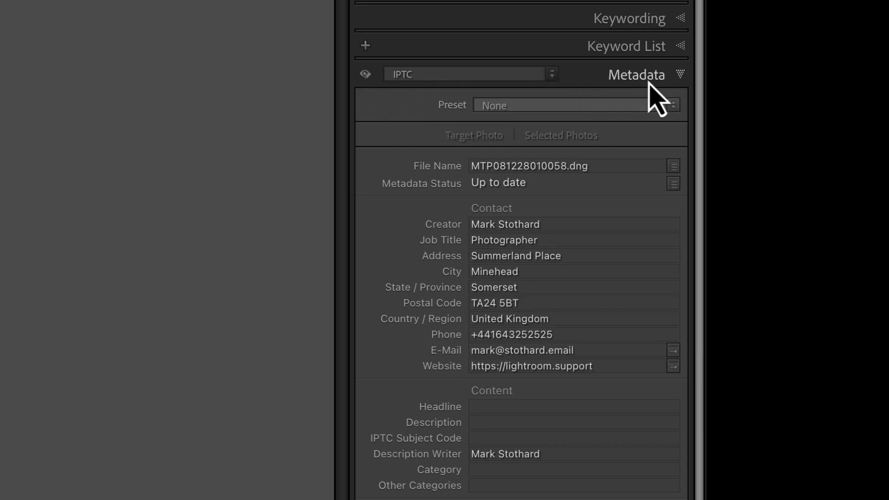
left_click(455, 76)
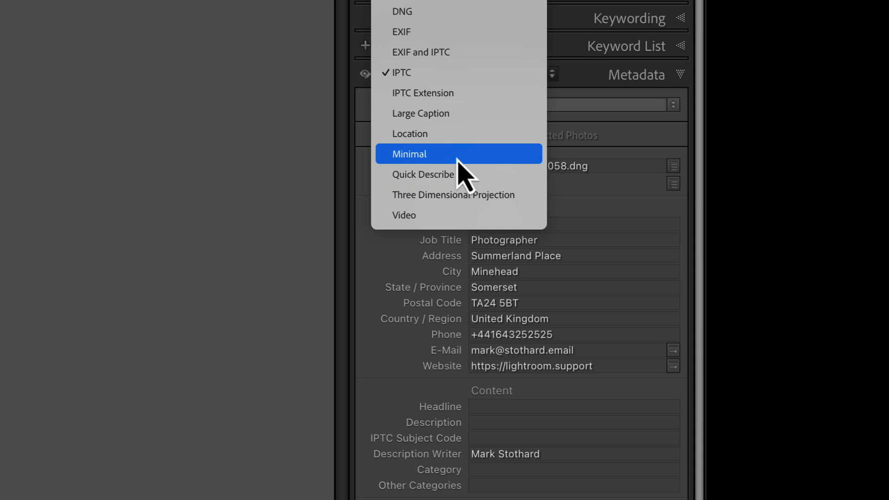
left_click(452, 81)
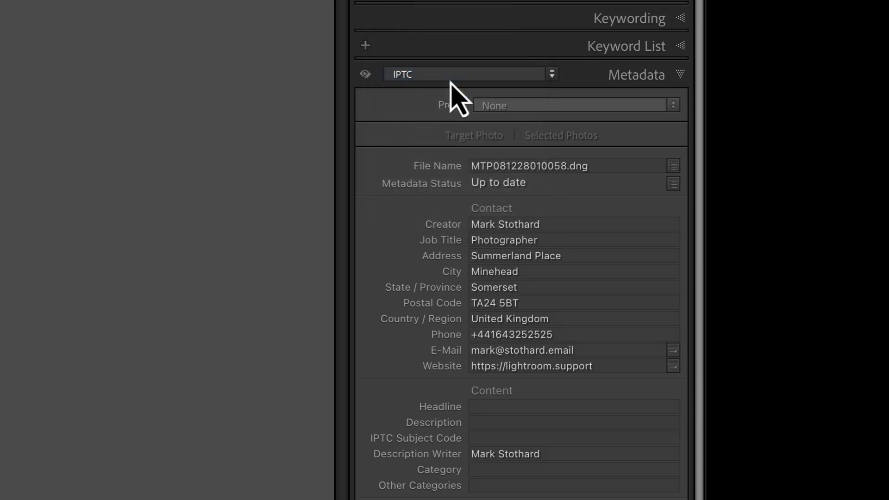
left_click(459, 95)
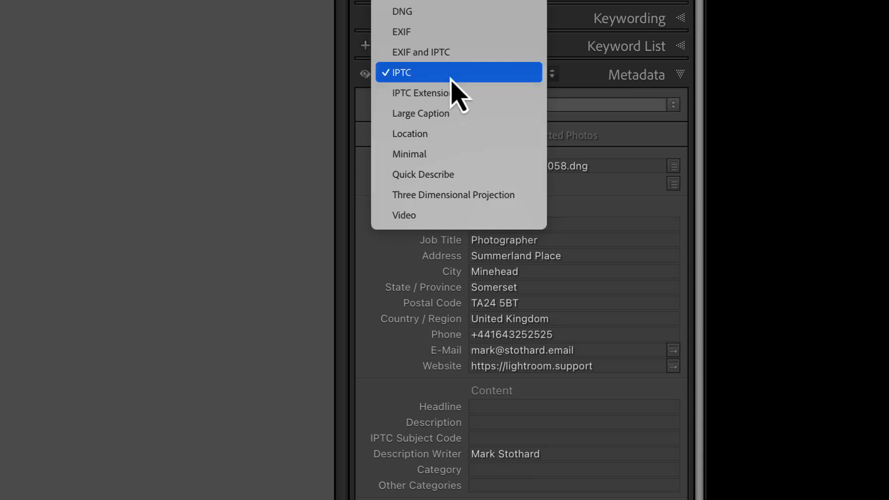
left_click(616, 76)
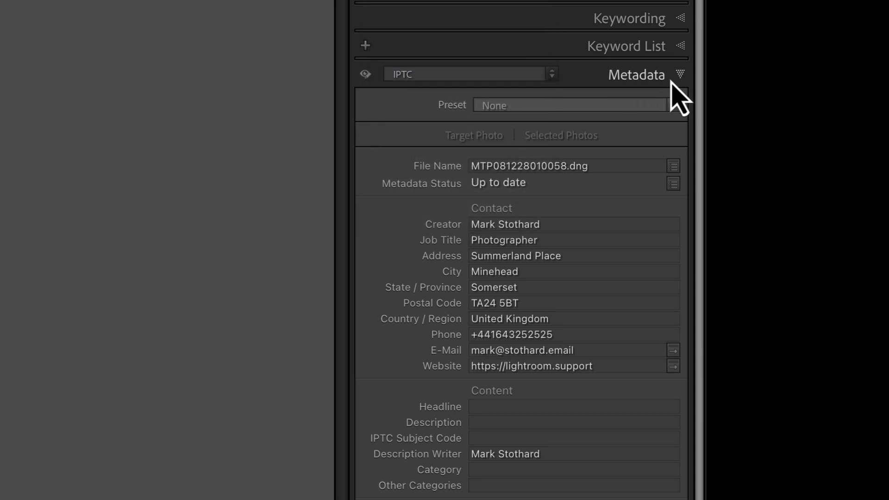
left_click(681, 75)
left_click(684, 79)
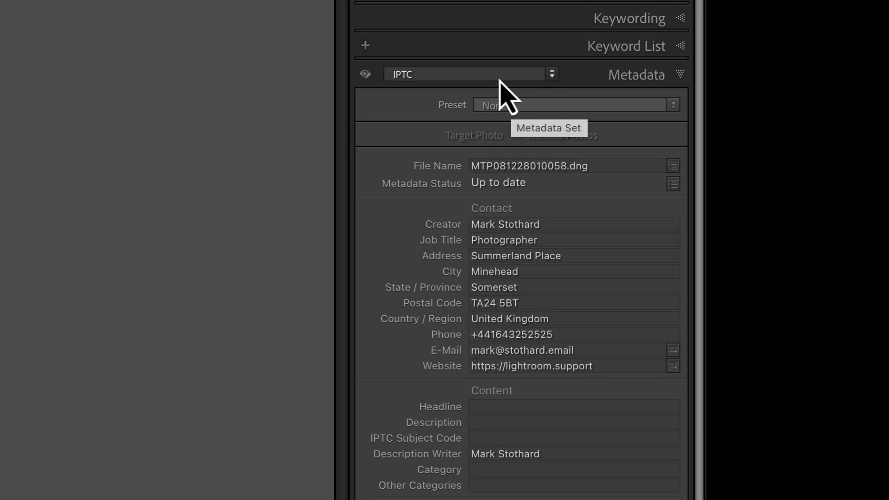
Switch the metadata set of the locomotive photo to EXIF and IPTC.
left_click(422, 78)
left_click(422, 78)
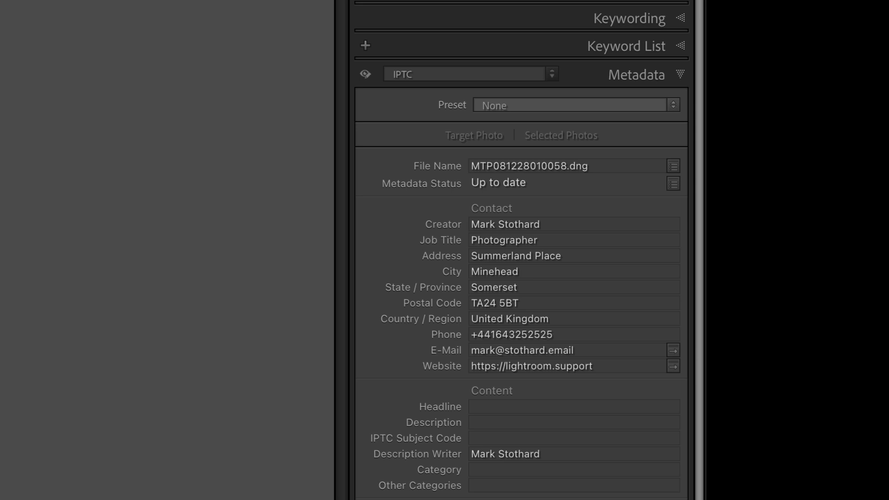
left_click(429, 77)
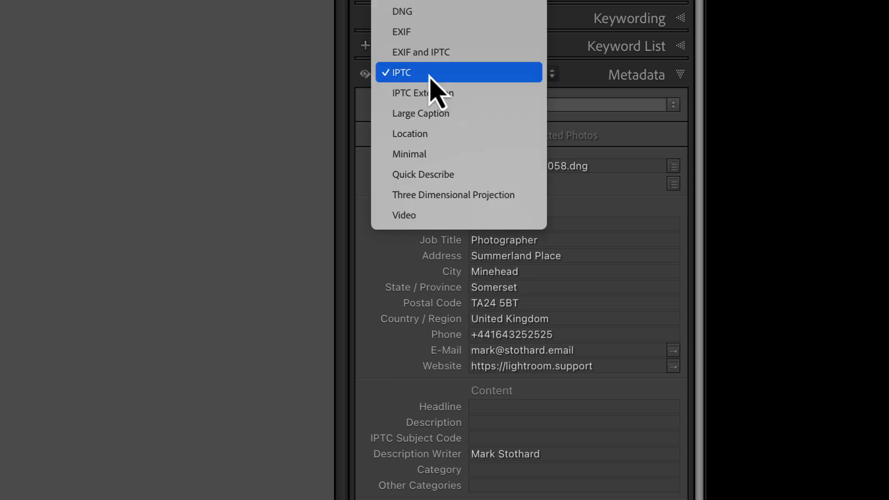
left_click(439, 52)
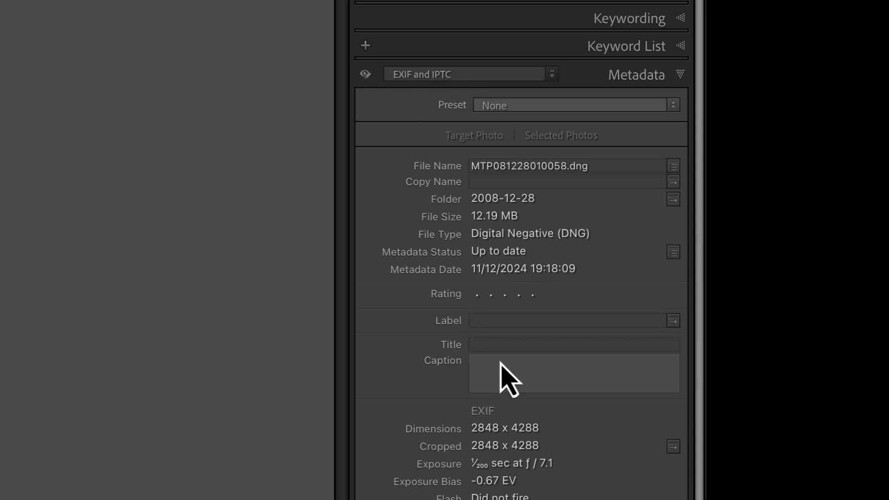
Set the locomotive photo's Label metadata field to "blue".
left_click(498, 323)
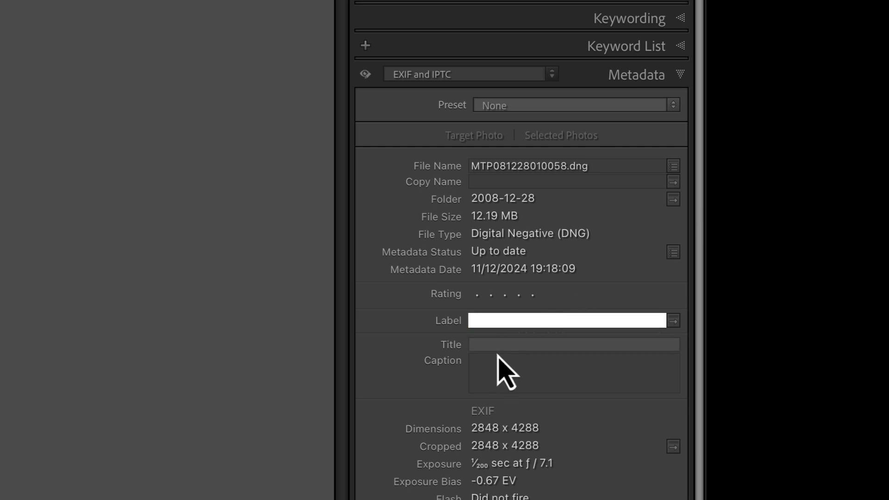
type("blu")
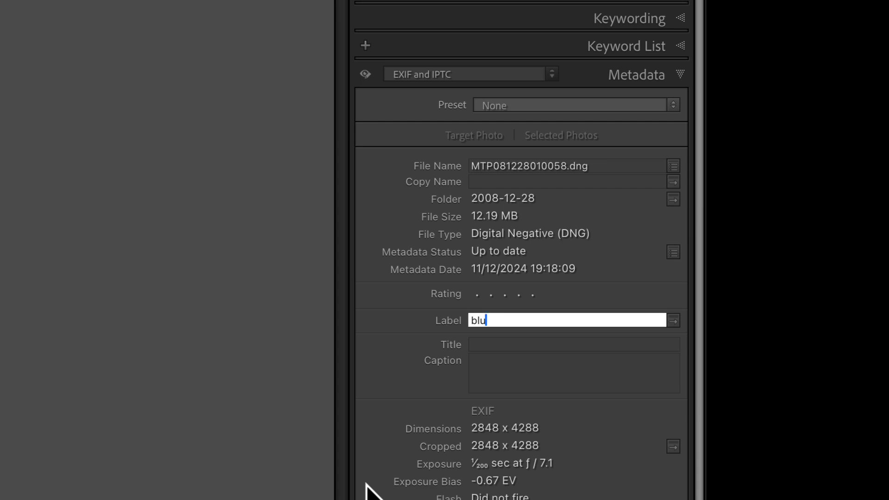
type("e")
key("Return")
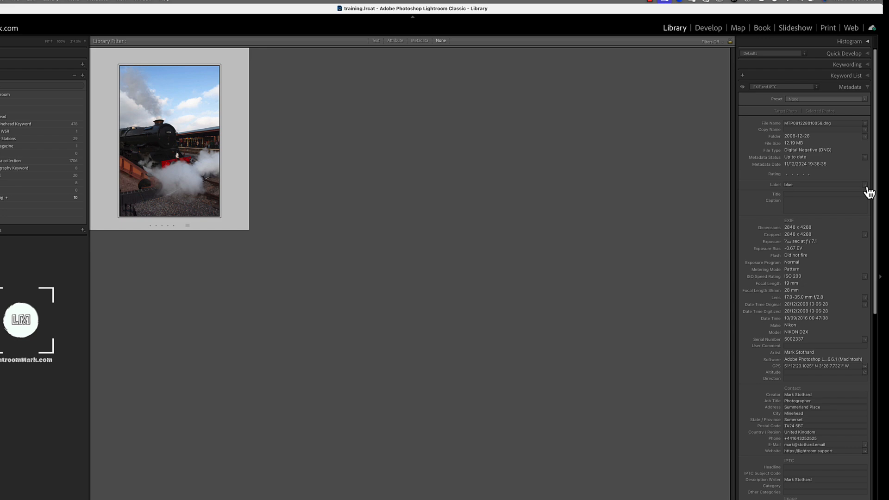
Filter the library to photos that share the locomotive photo's "blue" label.
left_click(866, 186)
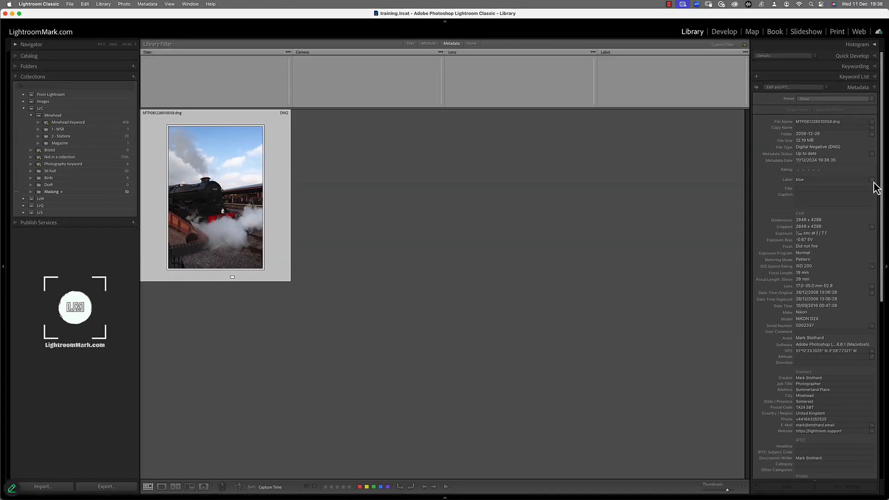
Try to replace the locomotive photo's label text with the blue colour label, and undo the change.
left_click(815, 185)
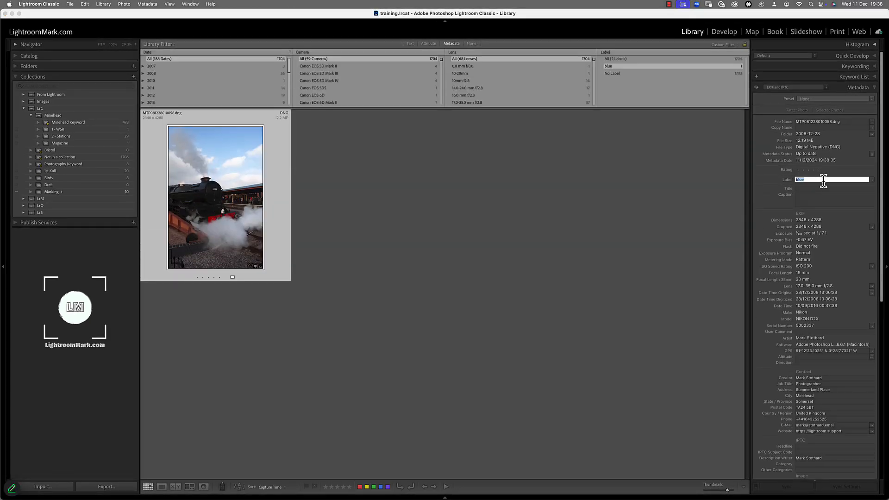
key("BackSpace")
left_click(382, 489)
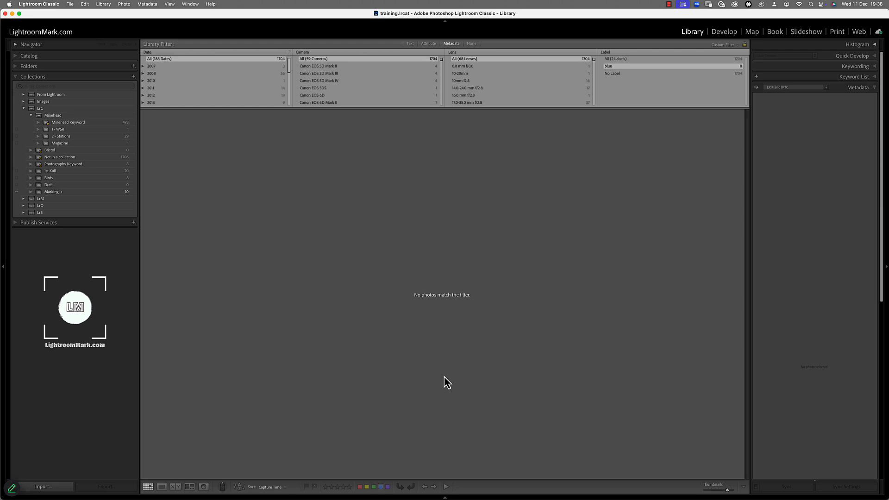
key("super+z")
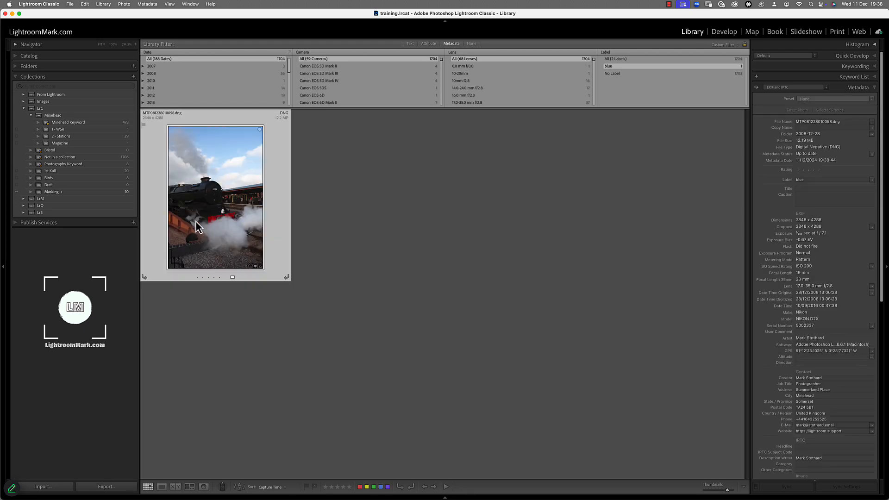
Set the locomotive photo's colour label to Red.
right_click(216, 187)
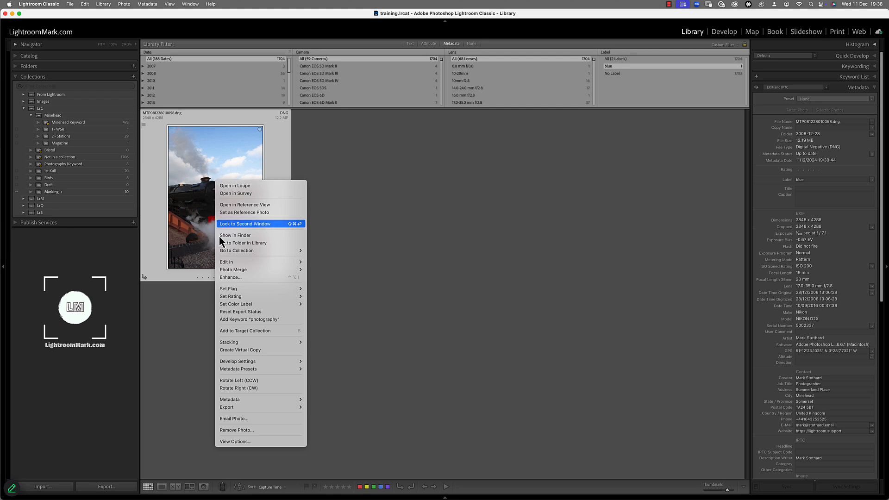
mouse_move(241, 305)
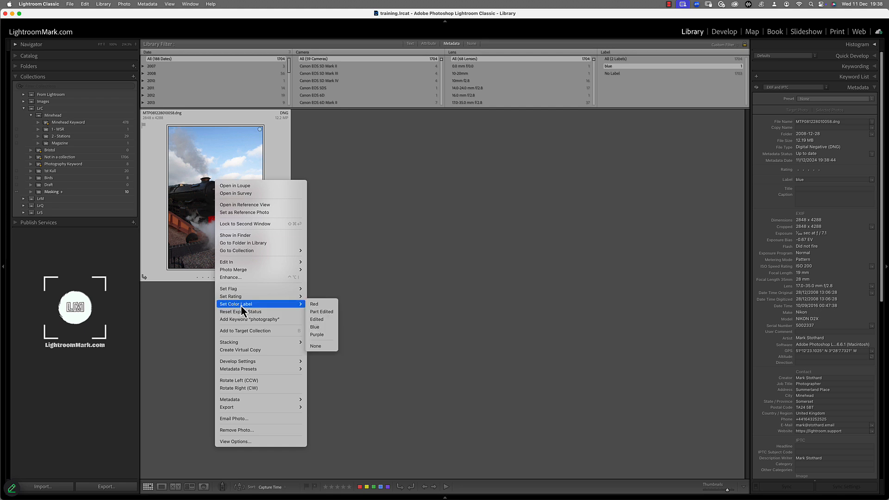
left_click(326, 306)
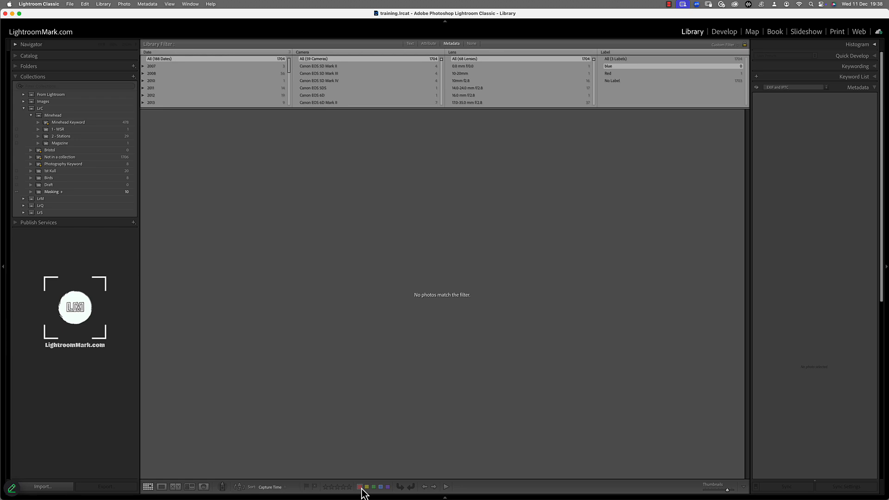
Turn off the library filter, open the Minehead collection set and apply the metadata filter to it.
left_click(469, 44)
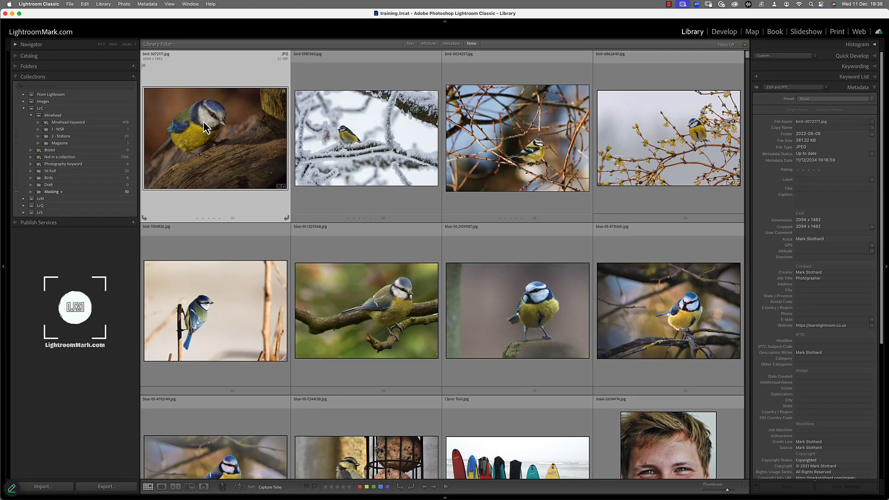
left_click(70, 116)
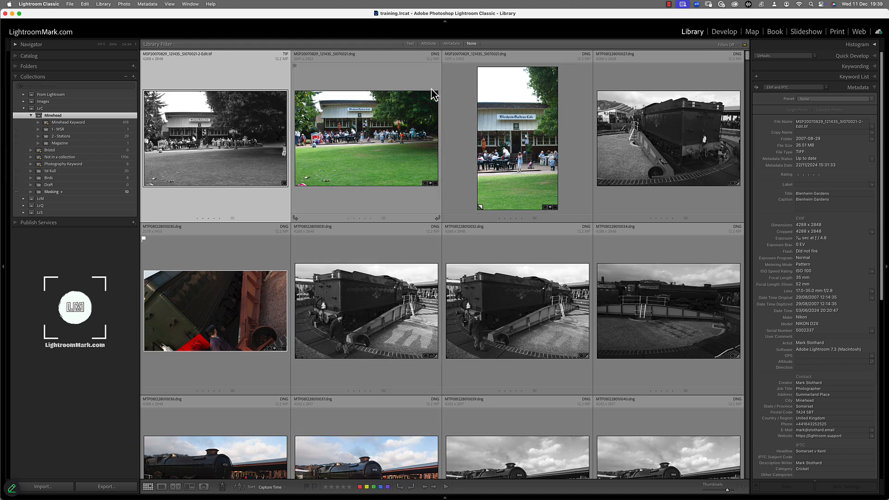
left_click(452, 44)
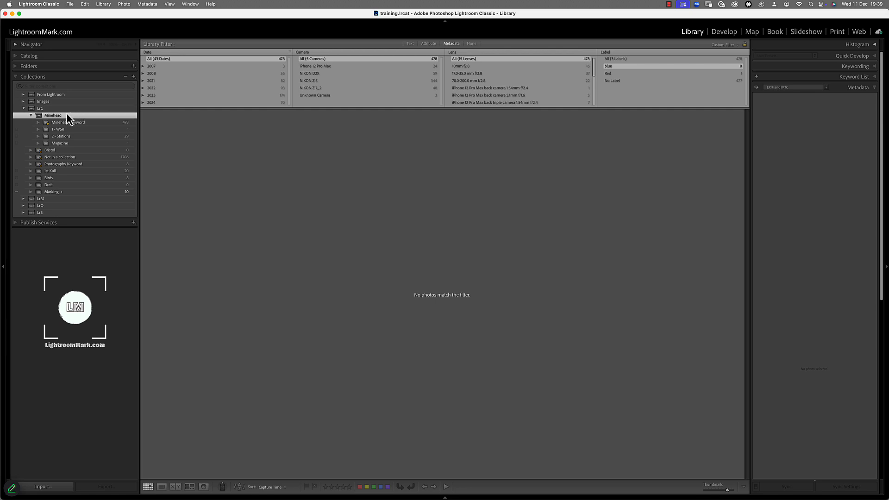
Show the Images folder and filter it by attribute to the red colour label, with the rejected flag filter off.
left_click(16, 68)
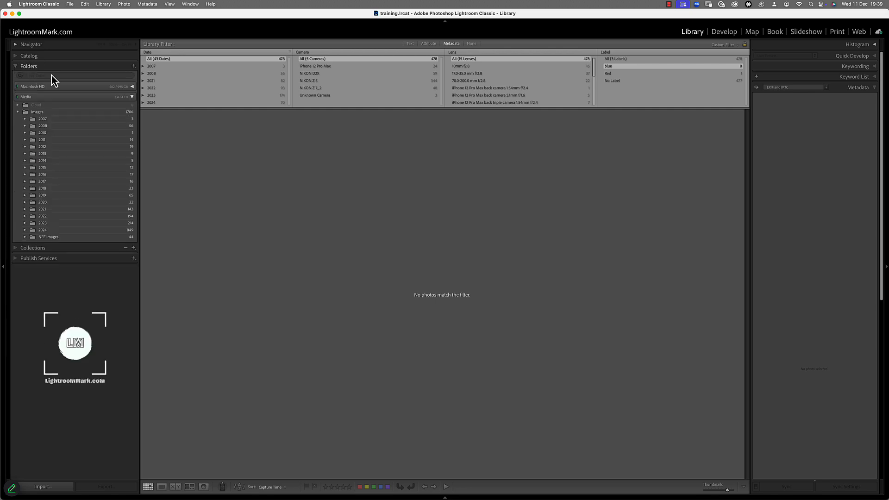
left_click(46, 112)
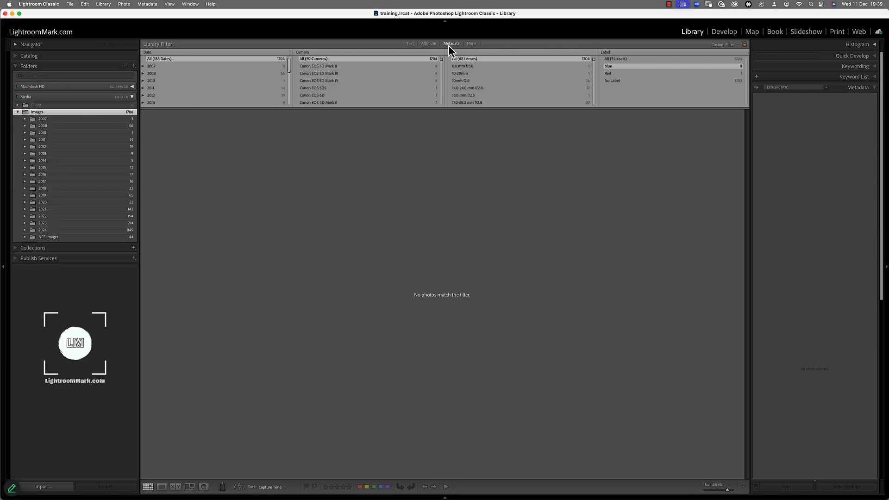
left_click(430, 44)
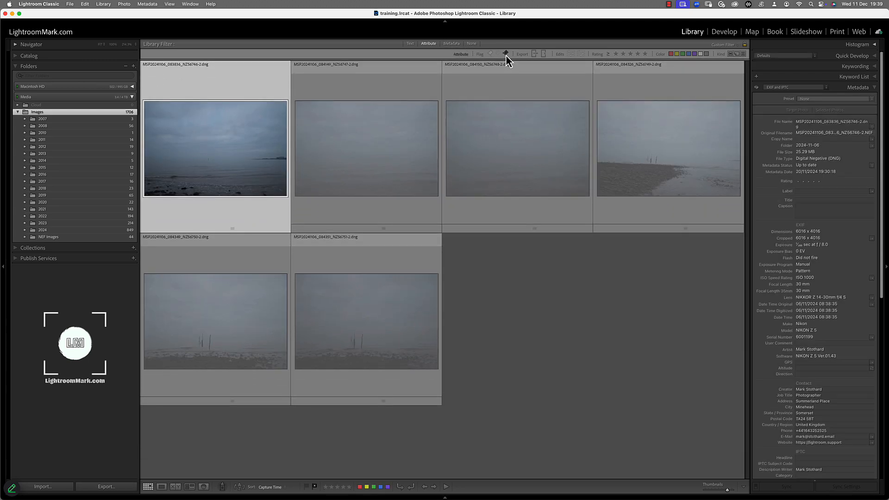
left_click(506, 54)
left_click(670, 54)
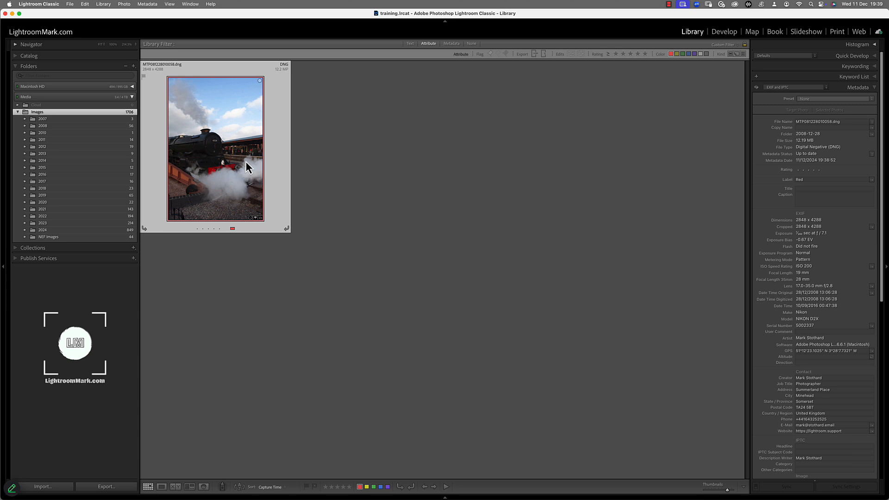
Change the locomotive photo's colour label to Edited and include the green label in the attribute filter.
right_click(233, 159)
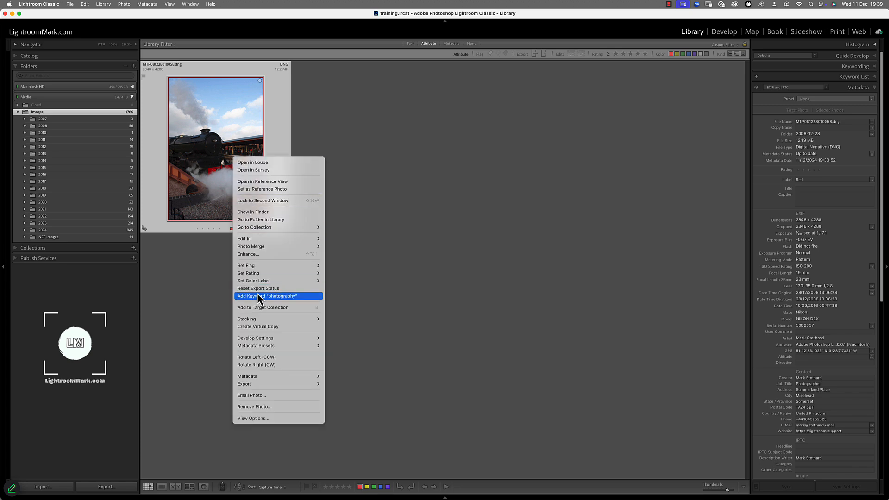
mouse_move(258, 282)
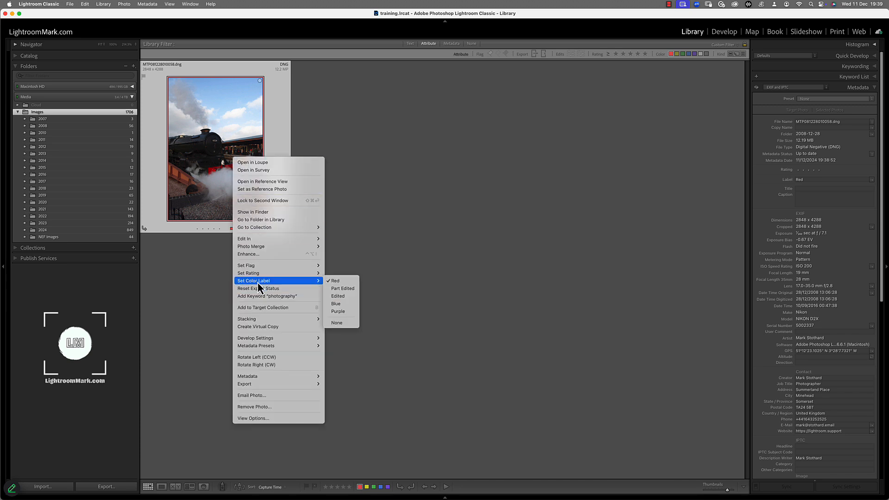
left_click(339, 298)
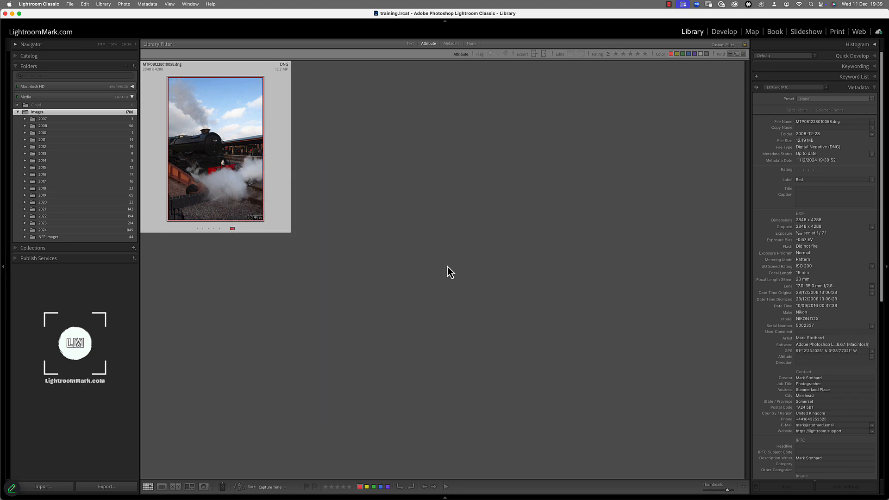
left_click(683, 54)
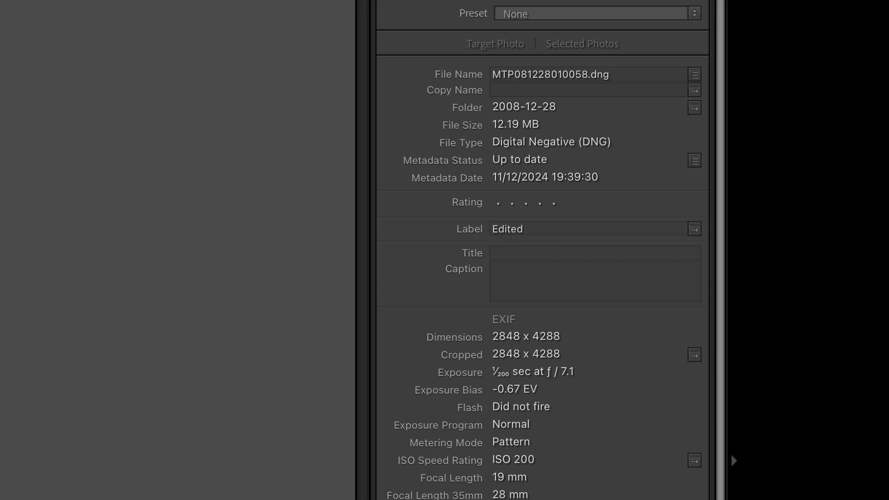
Rename the red image label to "to be editied" in the colour label set and apply the change.
left_click(148, 4)
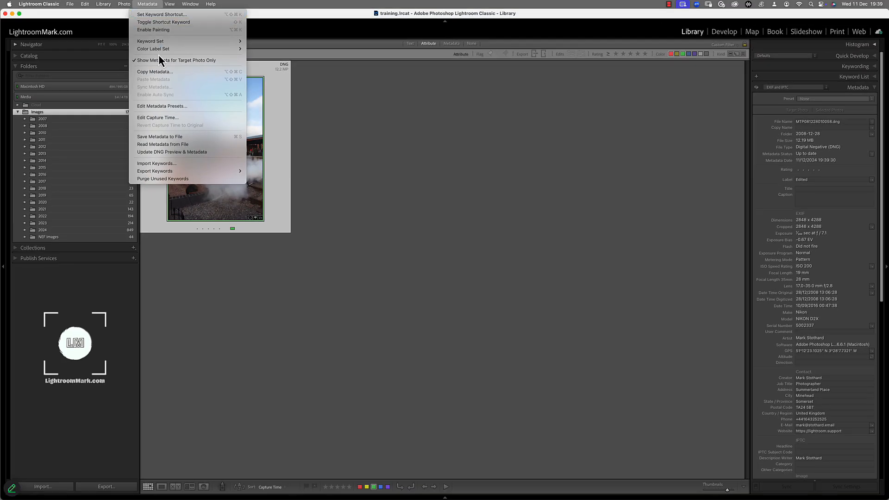
mouse_move(173, 49)
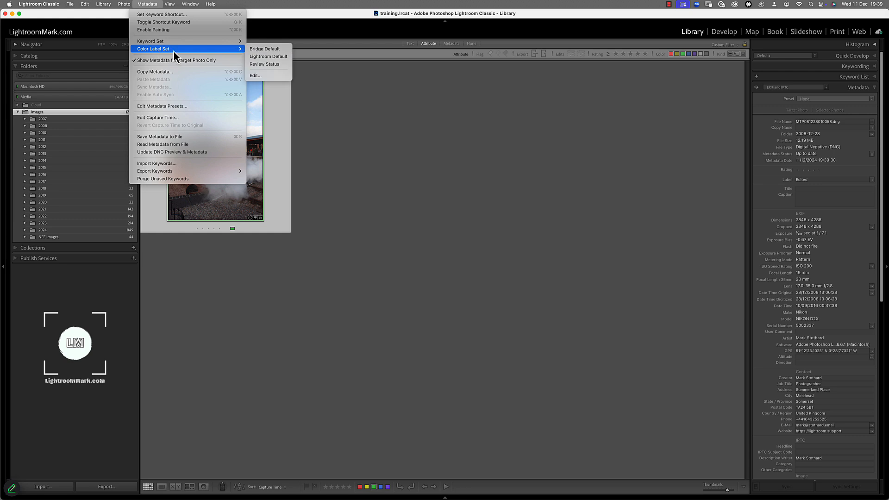
left_click(261, 79)
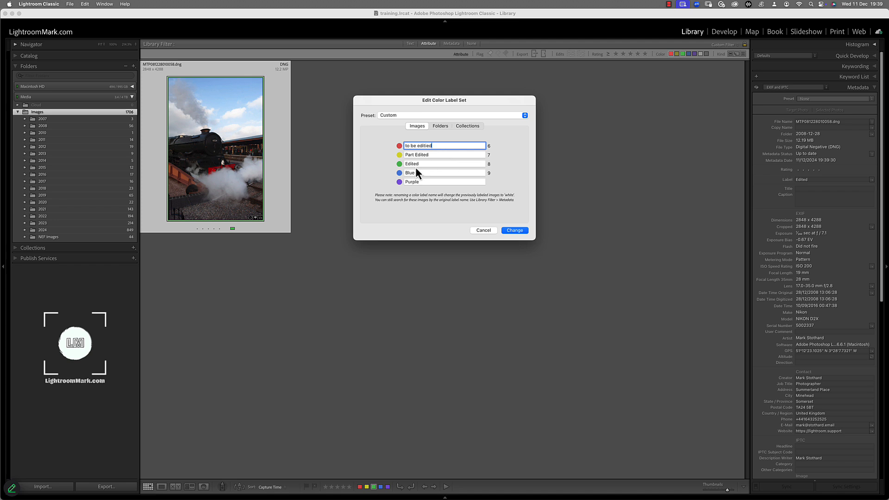
left_click(513, 231)
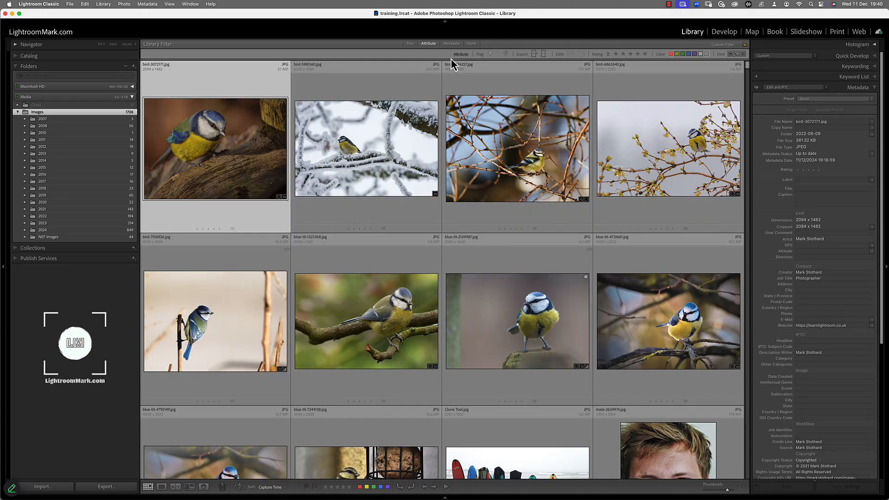
Restrict the attribute filter to the green Edited label, excluding the red label and unlabelled photos.
left_click(683, 55)
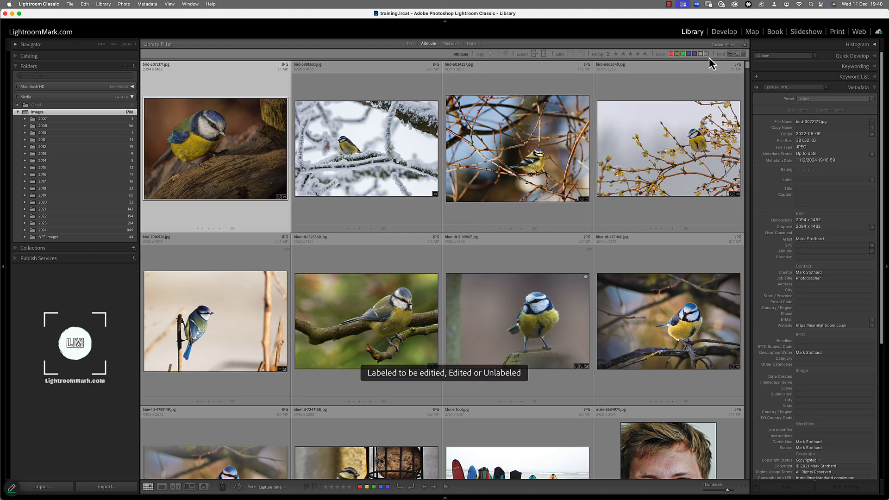
left_click(671, 54)
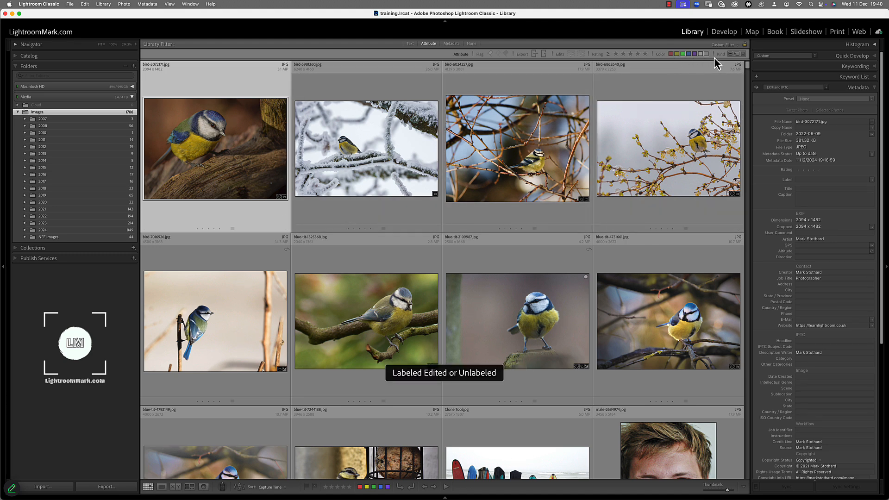
left_click(707, 54)
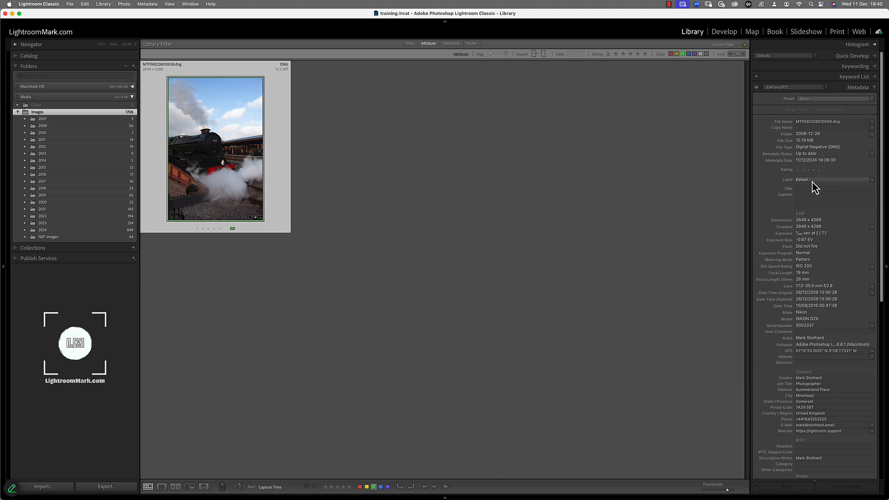
Open the locomotive photo's Title and Caption metadata fields for editing.
left_click(802, 189)
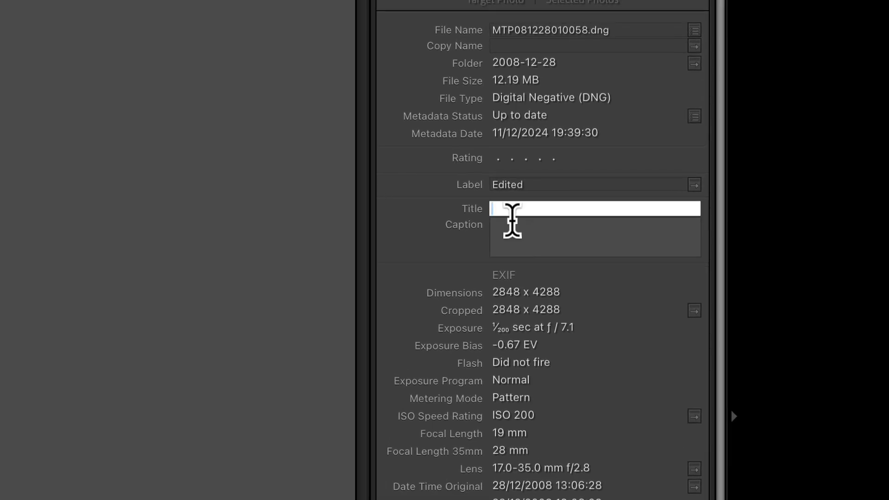
left_click(824, 200)
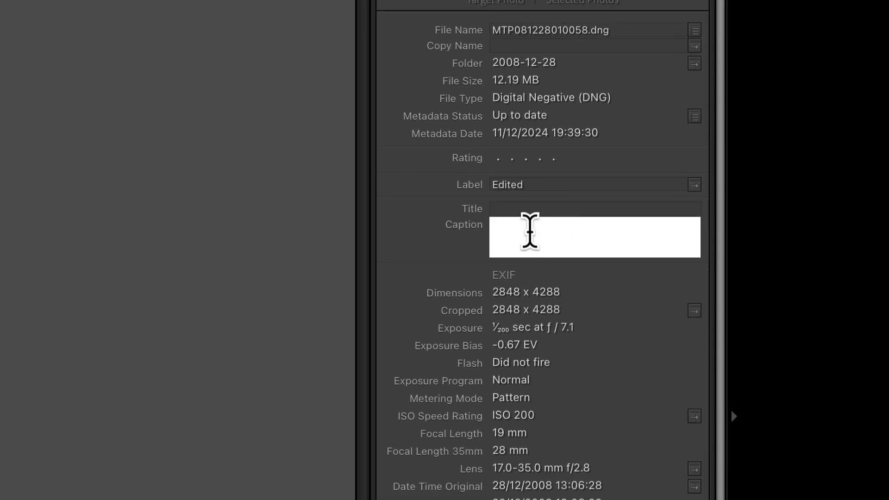